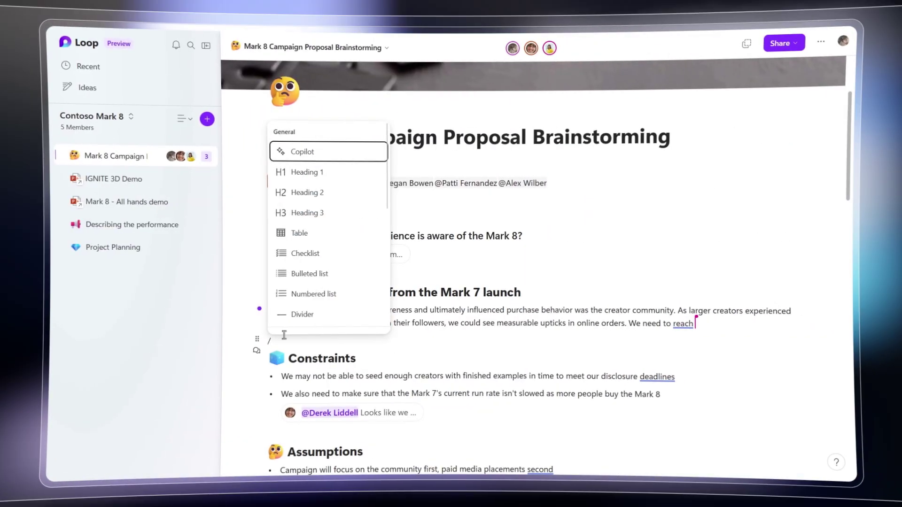
# Insert a two-column table below the paragraph and enter text in its first column header.
pyautogui.click(299, 233)
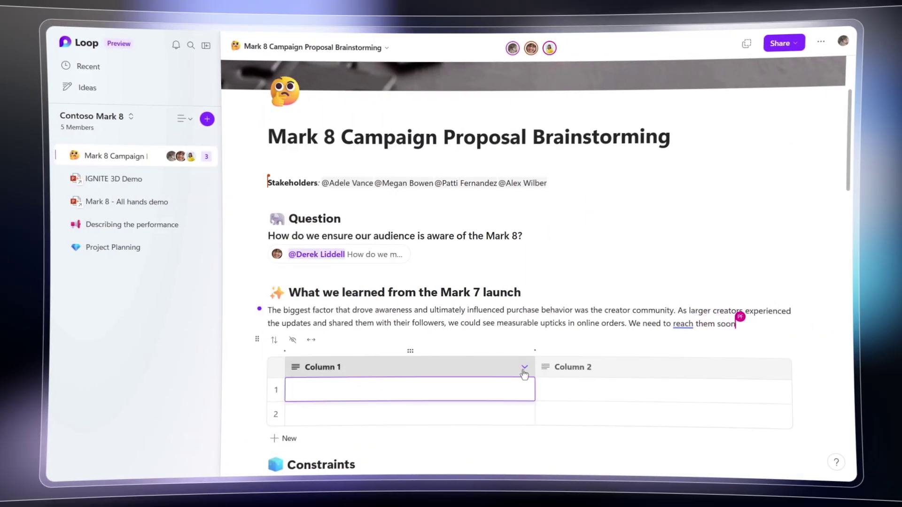
pyautogui.click(524, 367)
pyautogui.click(459, 267)
pyautogui.write('d')
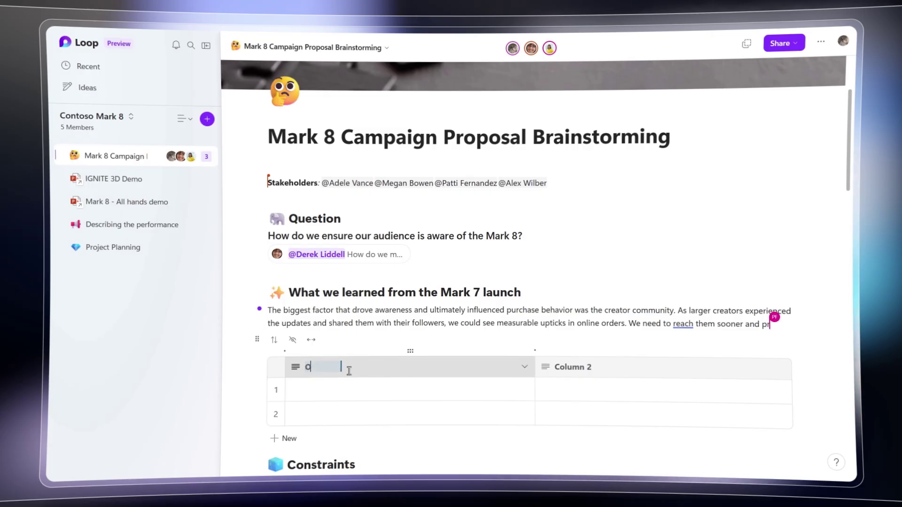
pyautogui.write('vbb')
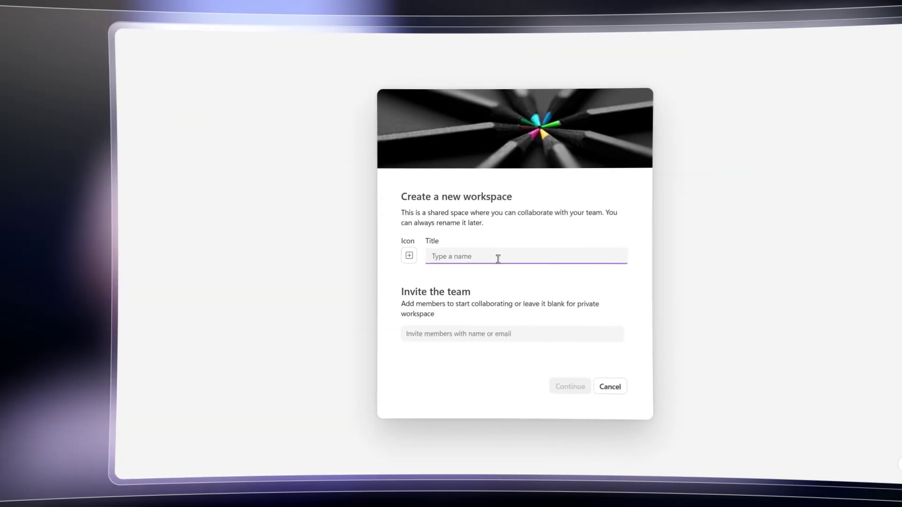
pyautogui.write('Contoso Mark 8')
# Ask Copilot for the best way to highlight ease of use when operating a quadcopter.
pyautogui.click(507, 385)
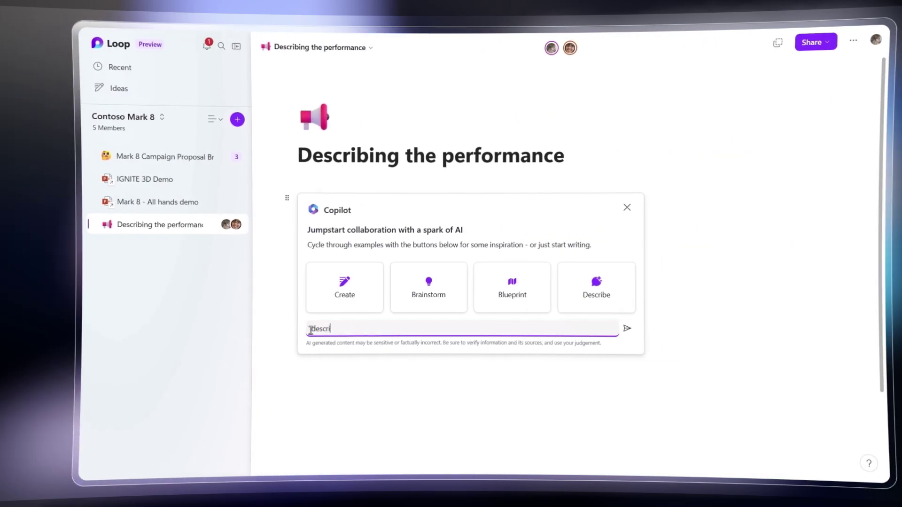
pyautogui.write('e the best way')
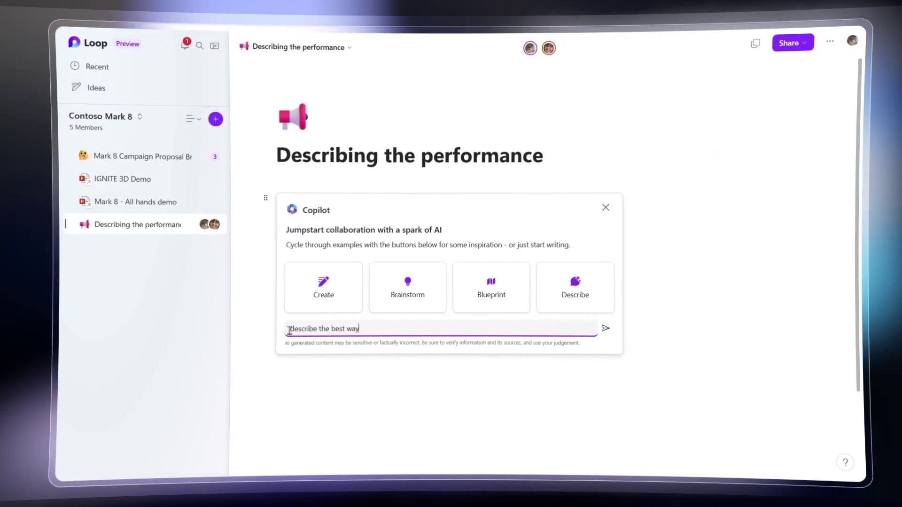
pyautogui.write(' to highlight ease of use when operating a quadcopter')
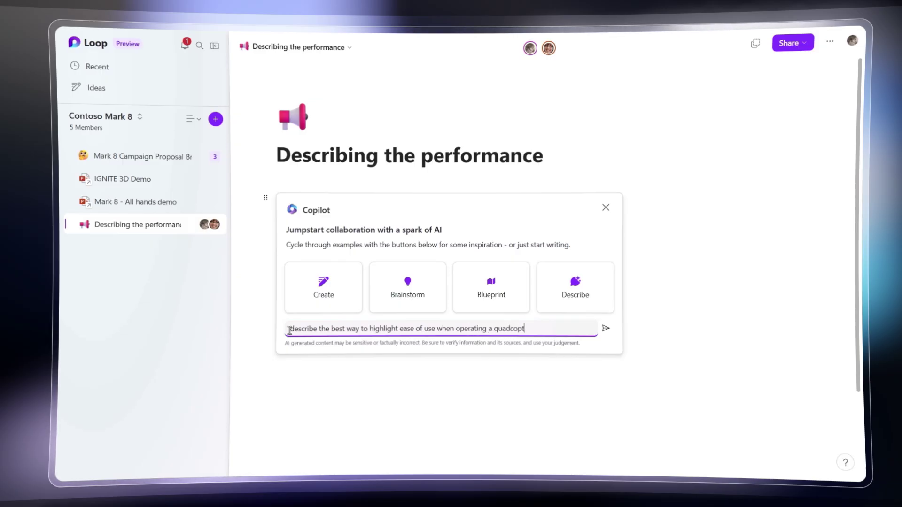
pyautogui.press('Return')
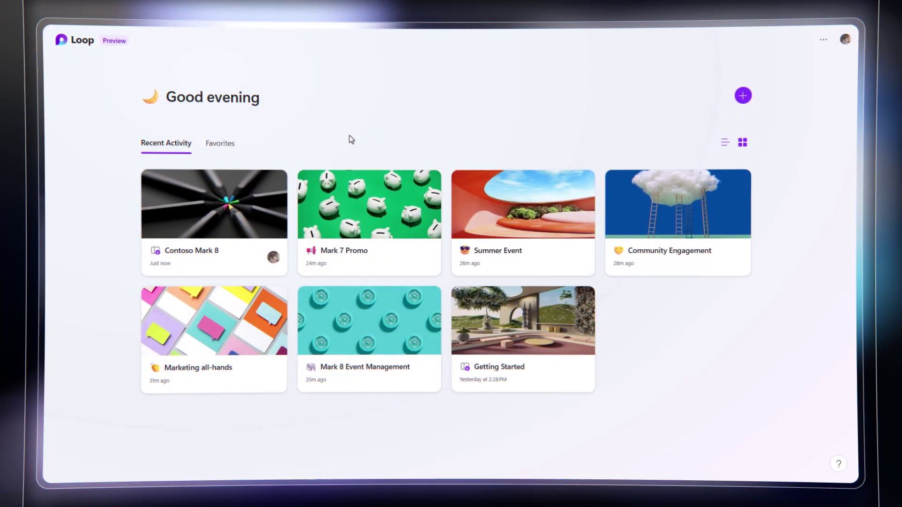
# Filter to favorite workspaces, then name the table's first column 'Objectives' and move to Column 2.
pyautogui.click(224, 146)
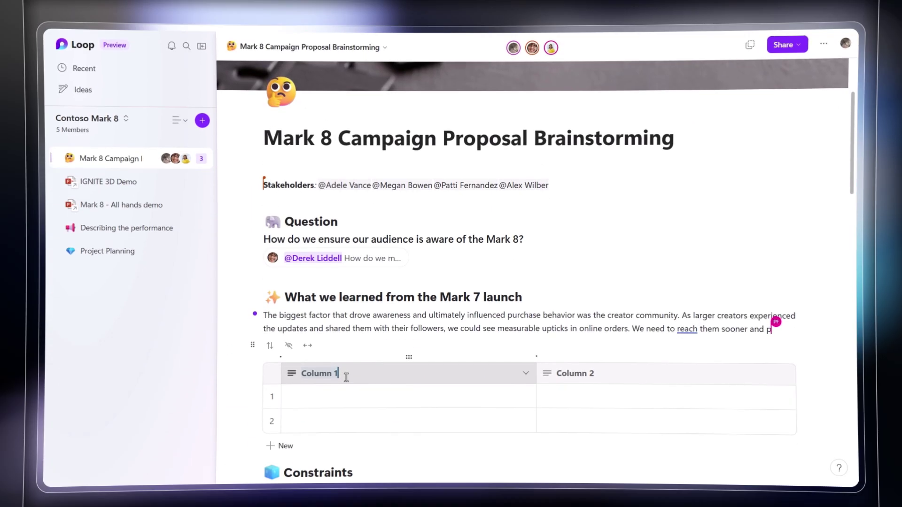
pyautogui.write('Obe')
pyautogui.press('BackSpace')
pyautogui.write('jectives')
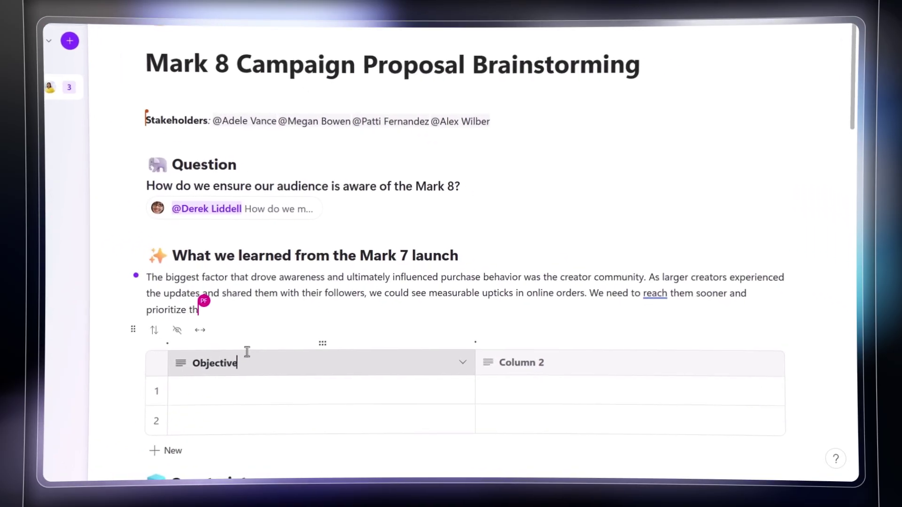
pyautogui.press('Tab')
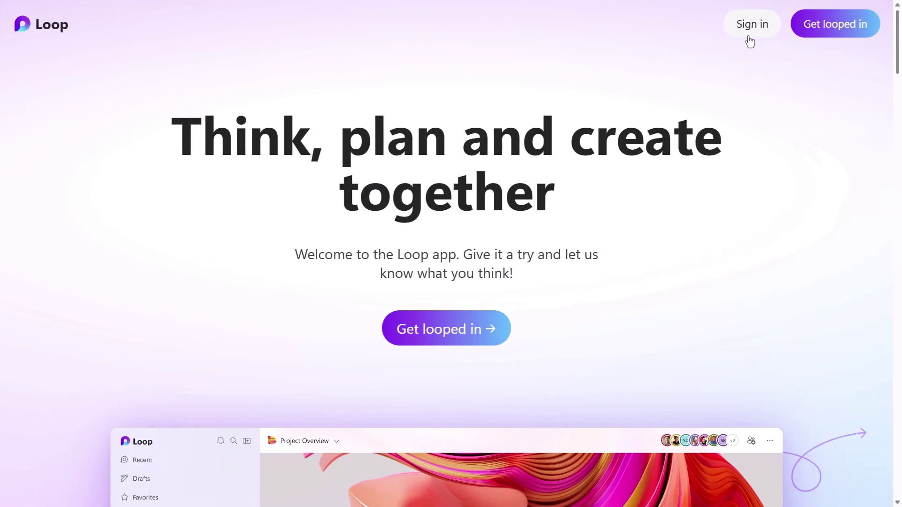
# Sign in to Loop on the web with a work account.
pyautogui.click(758, 32)
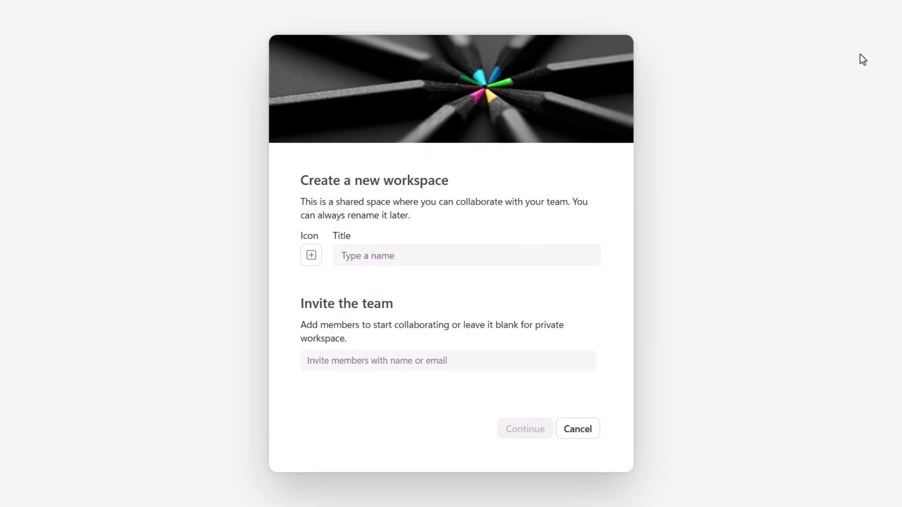
# Title the workspace Contoso Mark 8, add the Mark 8 - All hands demo and IGNITE 3D Demo.pptx files, and create it.
pyautogui.click(430, 261)
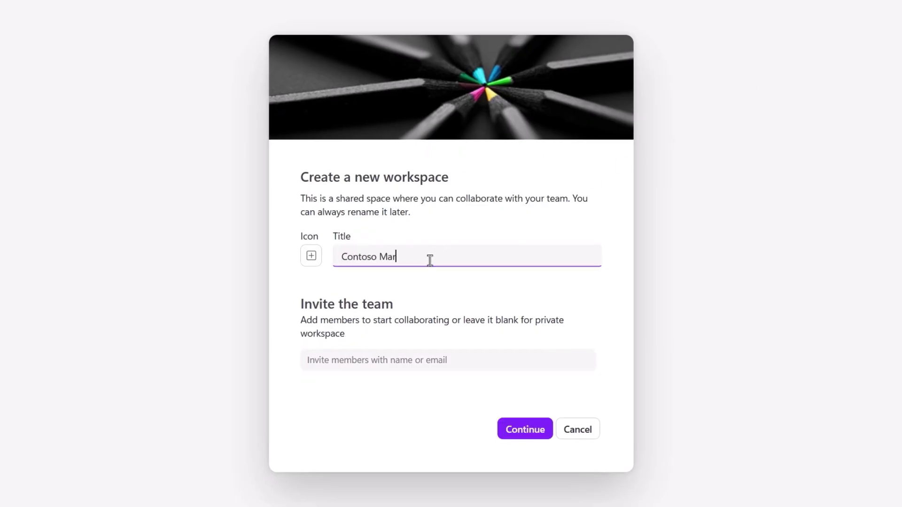
pyautogui.click(523, 432)
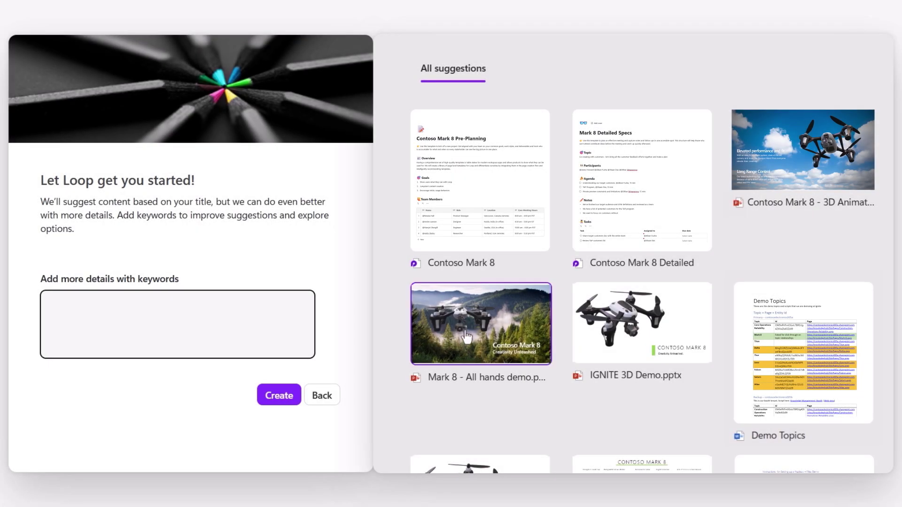
pyautogui.click(466, 337)
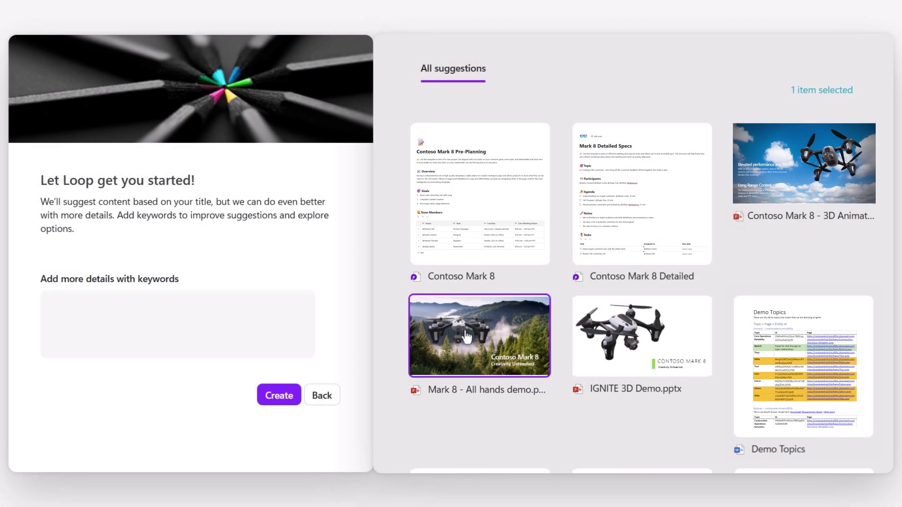
pyautogui.click(611, 339)
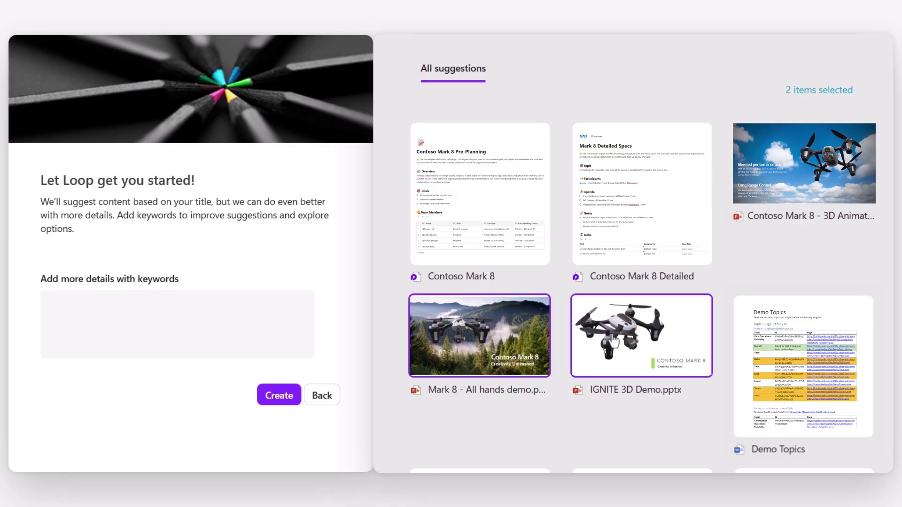
pyautogui.click(316, 397)
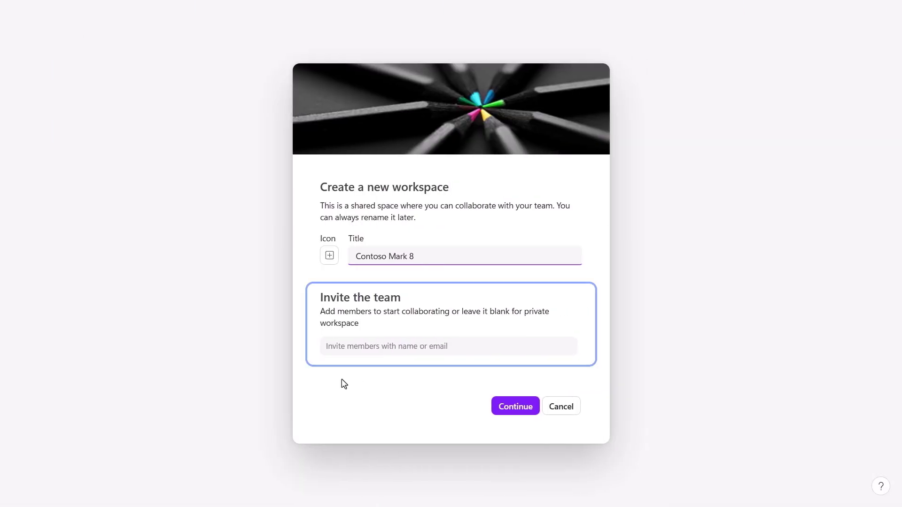
pyautogui.click(517, 413)
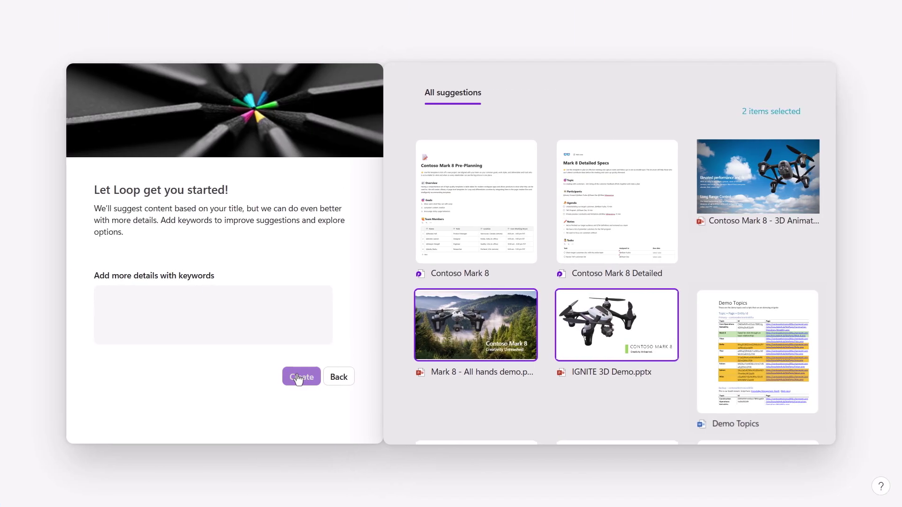
pyautogui.click(298, 378)
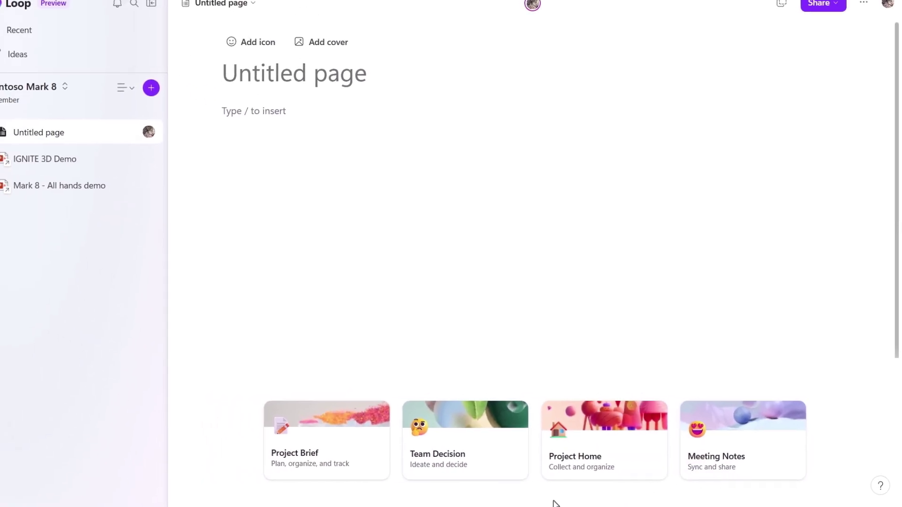
# Apply the Team Decision template to the Untitled page and scroll through its sections.
pyautogui.moveTo(497, 477)
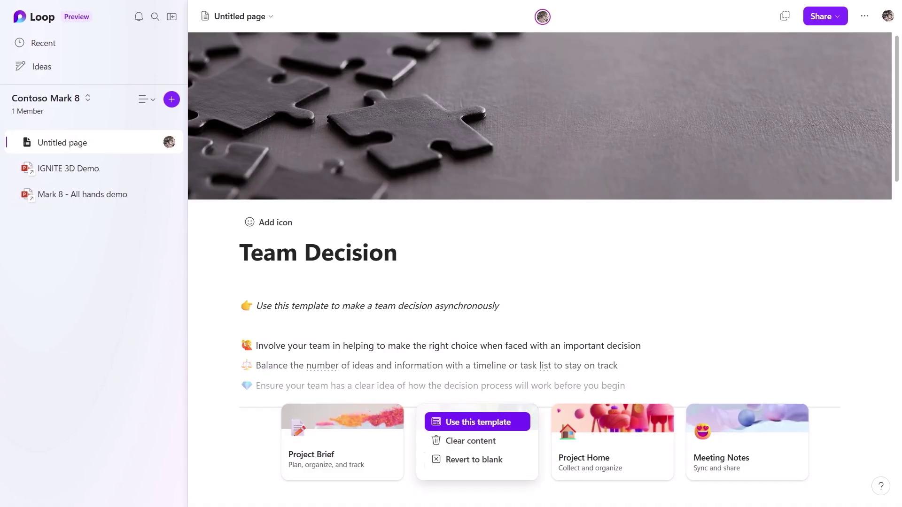
pyautogui.click(478, 422)
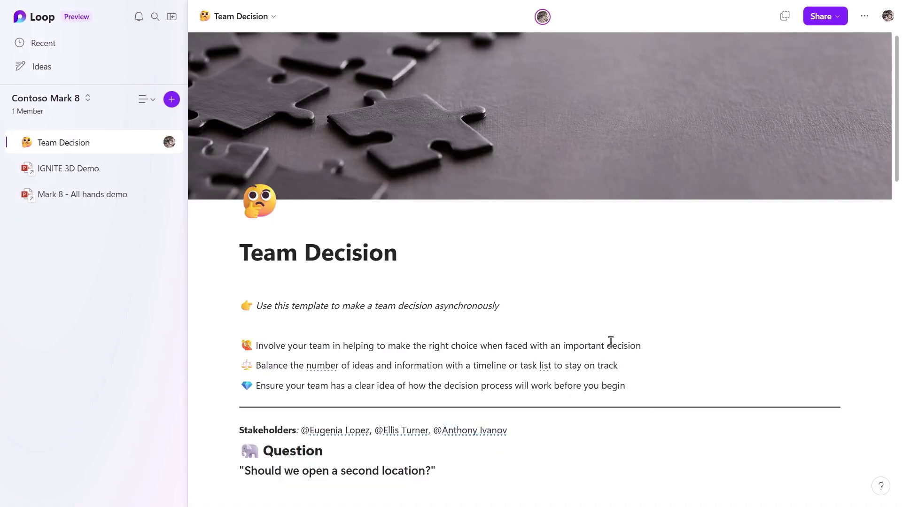
pyautogui.scroll(-3, 652, 314)
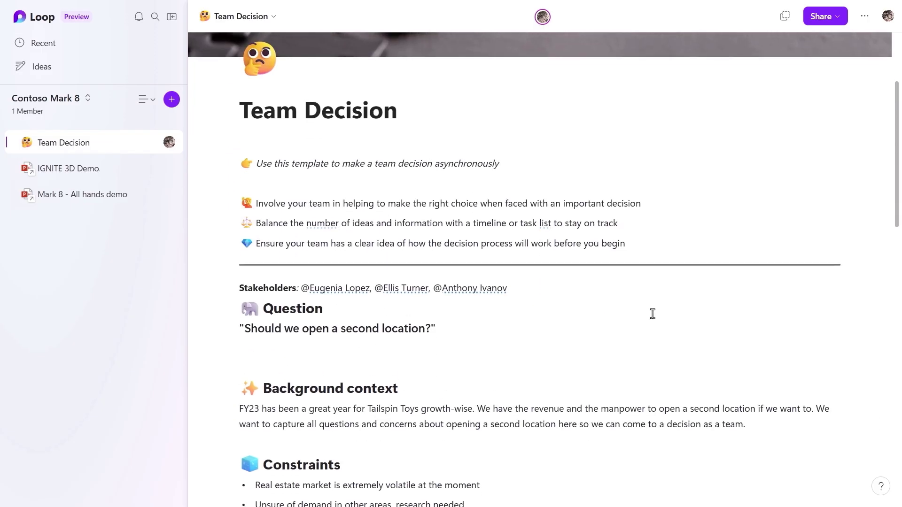
pyautogui.scroll(-6, 653, 314)
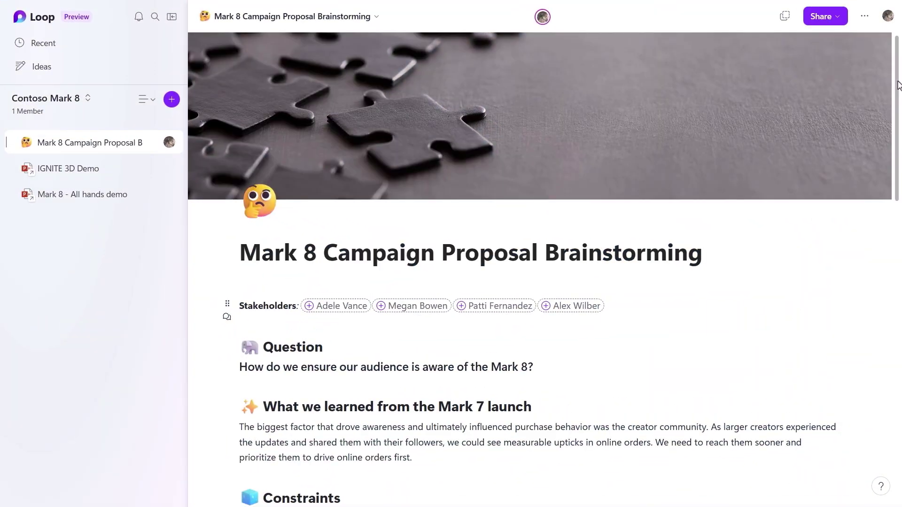
pyautogui.scroll(-9, 897, 84)
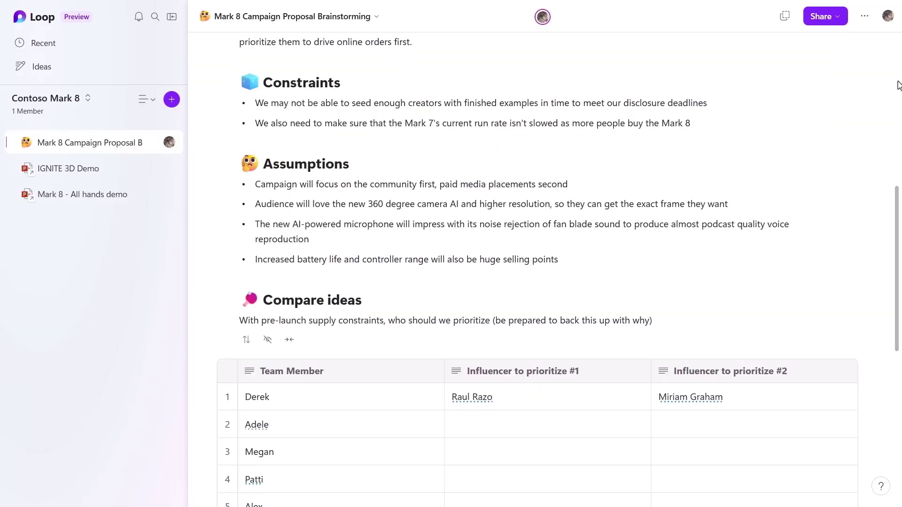
pyautogui.scroll(-7, 897, 85)
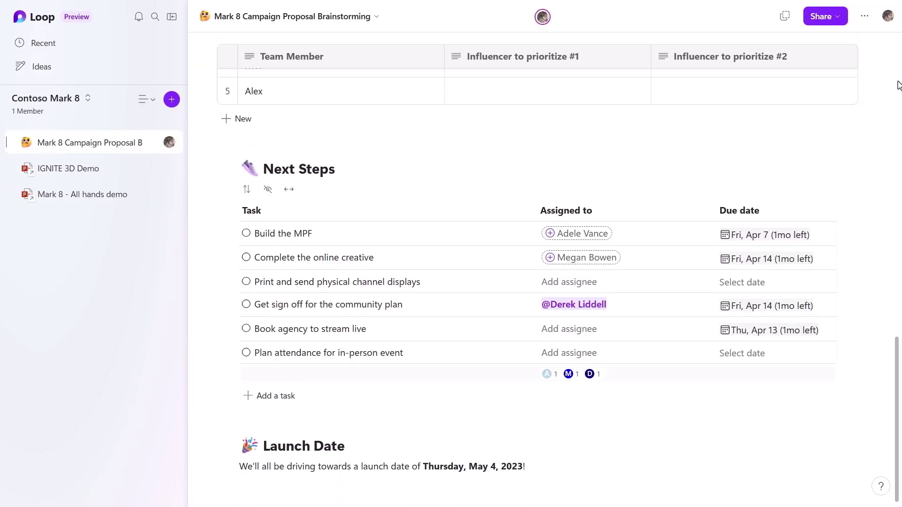
pyautogui.scroll(15, 897, 85)
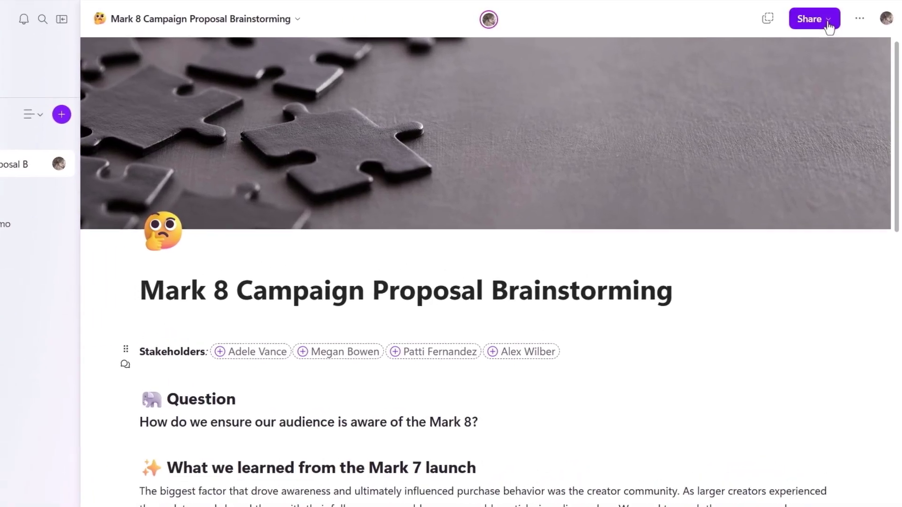
# Share the whole Contoso Mark 8 workspace and add the first colleague as an invitee.
pyautogui.click(836, 22)
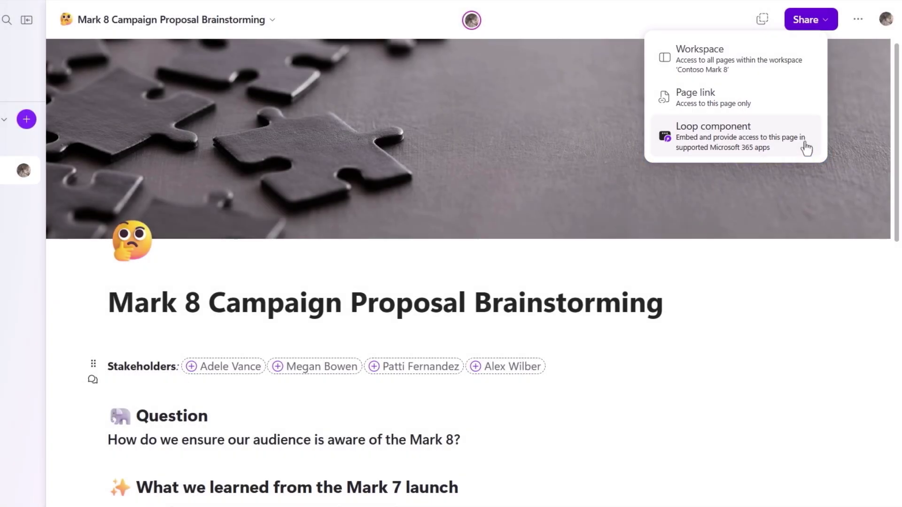
pyautogui.click(783, 60)
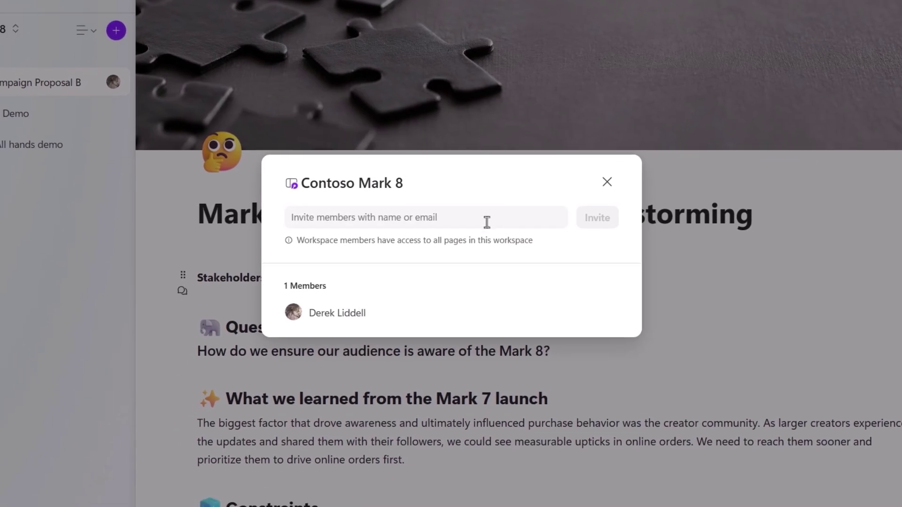
pyautogui.click(487, 222)
pyautogui.write('Adele Vance')
pyautogui.press('Return')
# Add three more colleagues, send the invitations, and close the members dialog.
pyautogui.write('me')
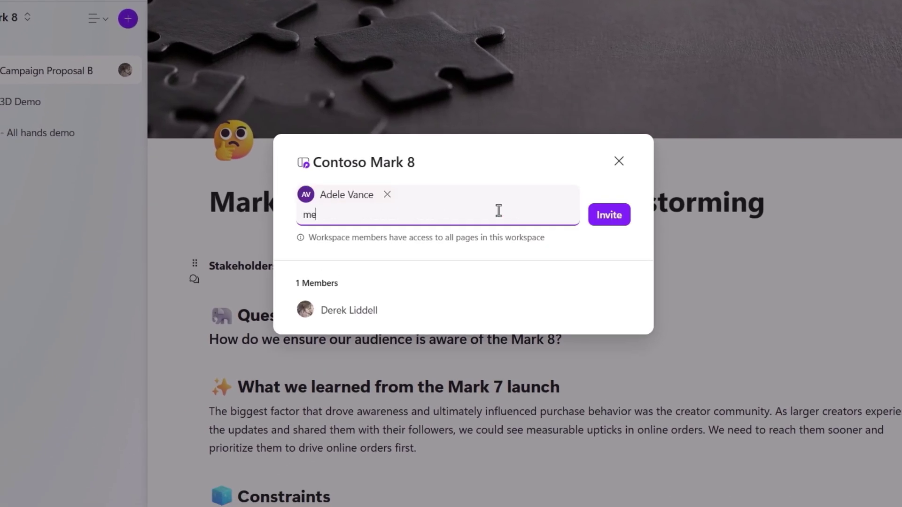
pyautogui.write('gan Bowen')
pyautogui.press('Return')
pyautogui.write('pat')
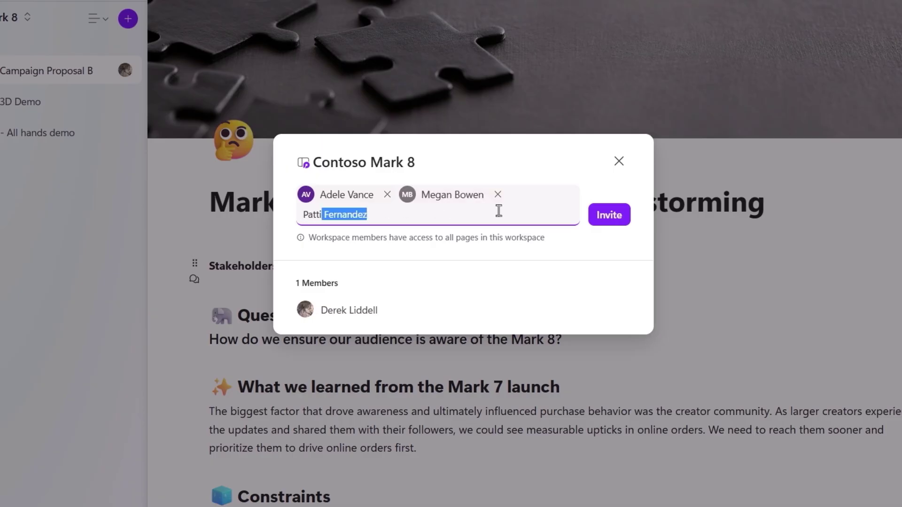
pyautogui.press('Return')
pyautogui.write('alex Wilber')
pyautogui.press('Return')
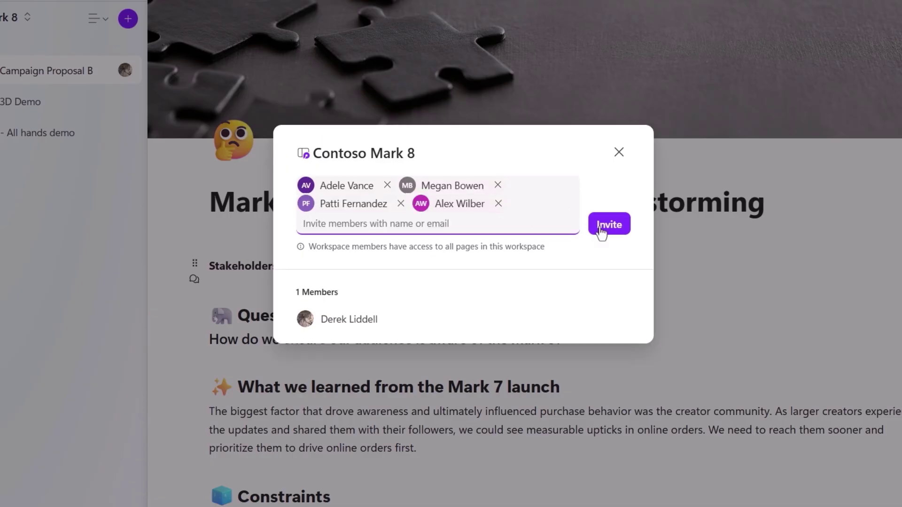
pyautogui.click(611, 230)
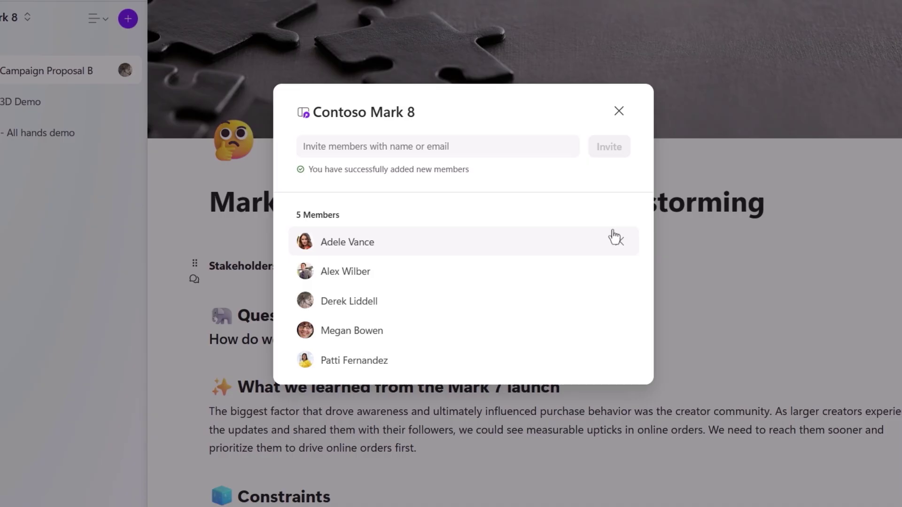
pyautogui.click(620, 112)
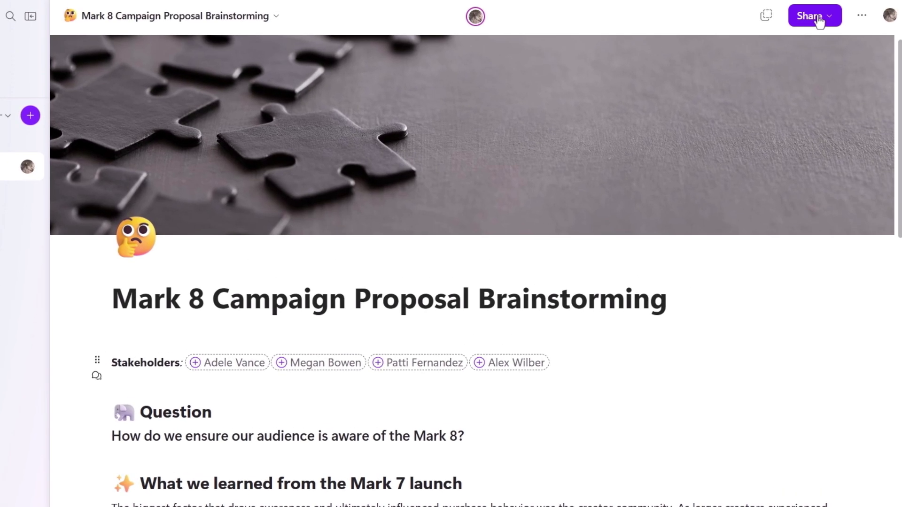
# Copy the brainstorming page's link as a Loop component.
pyautogui.click(812, 20)
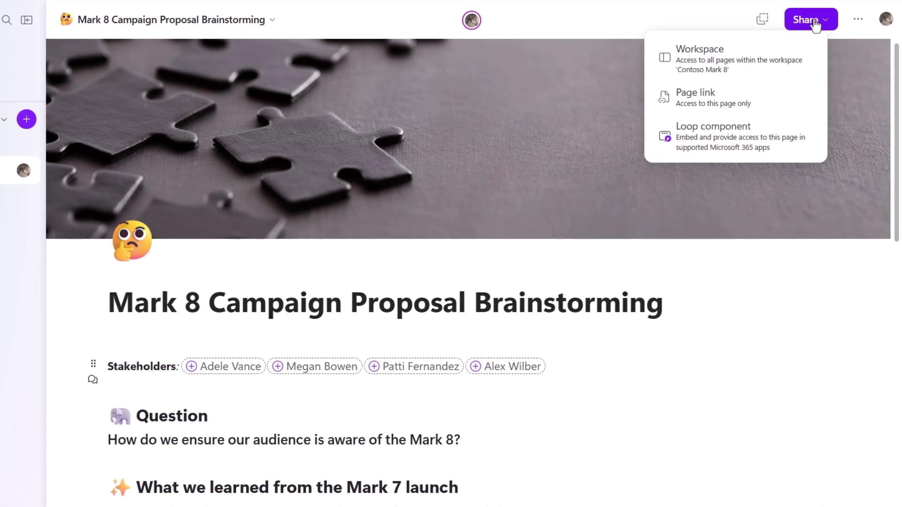
pyautogui.click(730, 143)
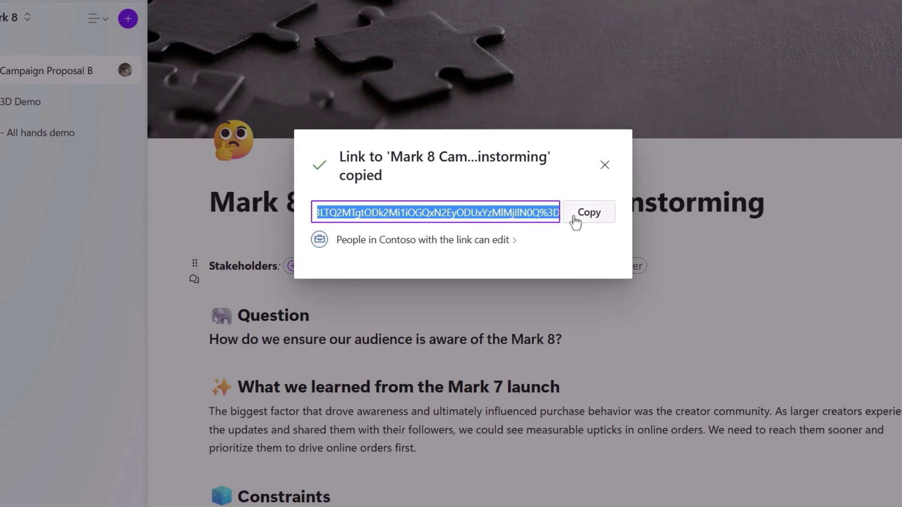
pyautogui.click(575, 223)
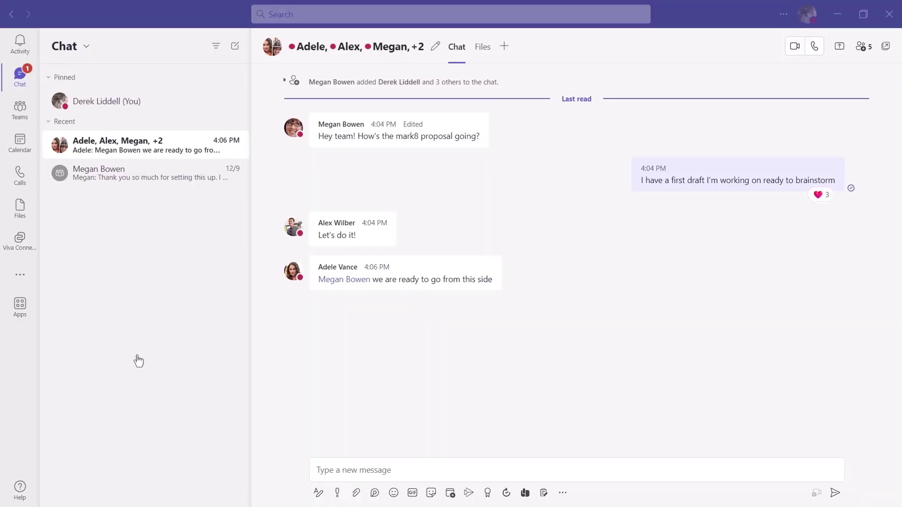
# Paste the copied Loop page link into a new group chat message.
pyautogui.click(364, 470)
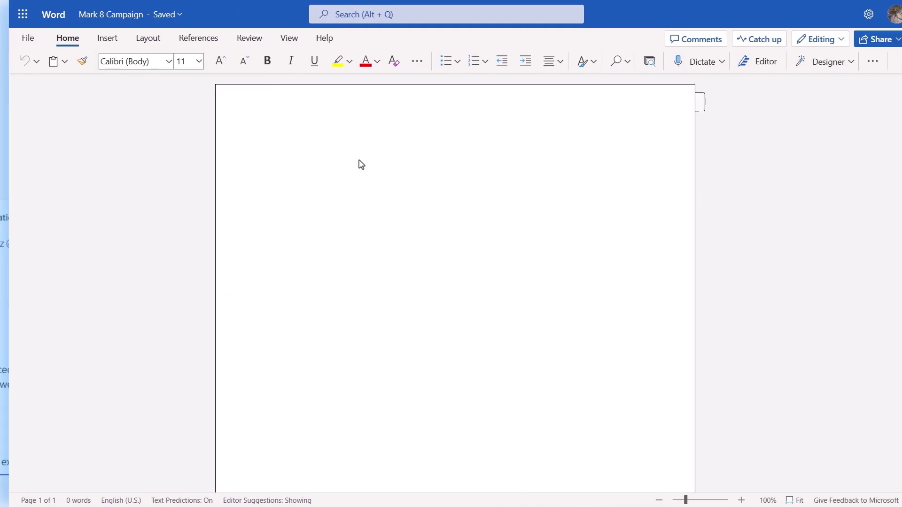
pyautogui.hotkey('ctrl', 'v')
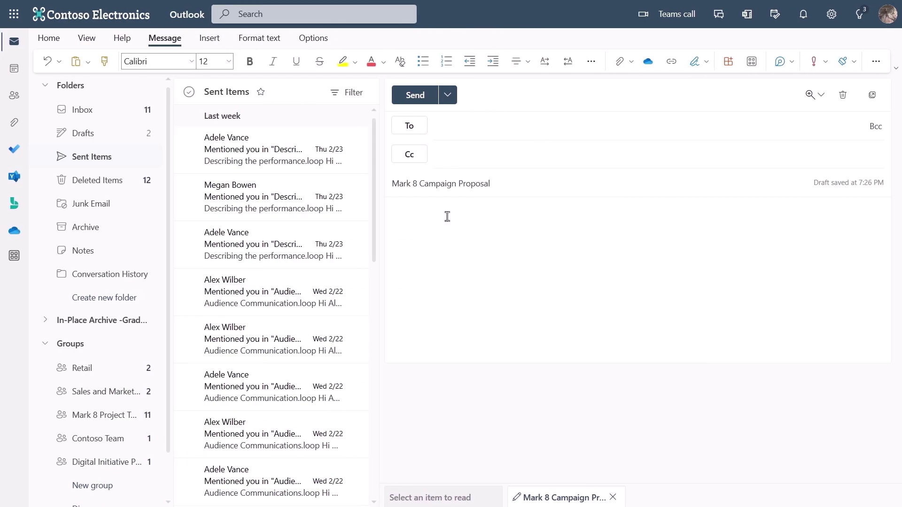
# Paste the Loop link into the Word document so it becomes a live component.
pyautogui.hotkey('ctrl', 'v')
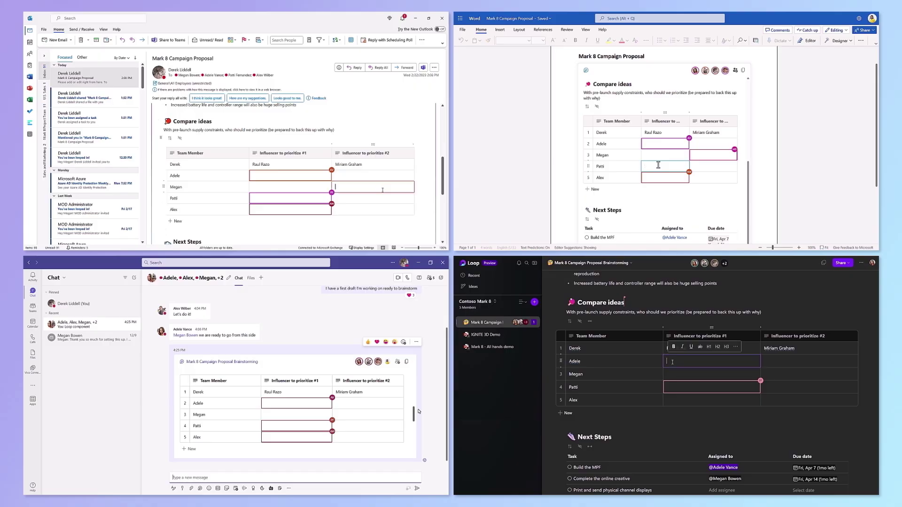
# Enter a priority influencer's name in the Compare ideas table.
pyautogui.write('Nestor Wilk')
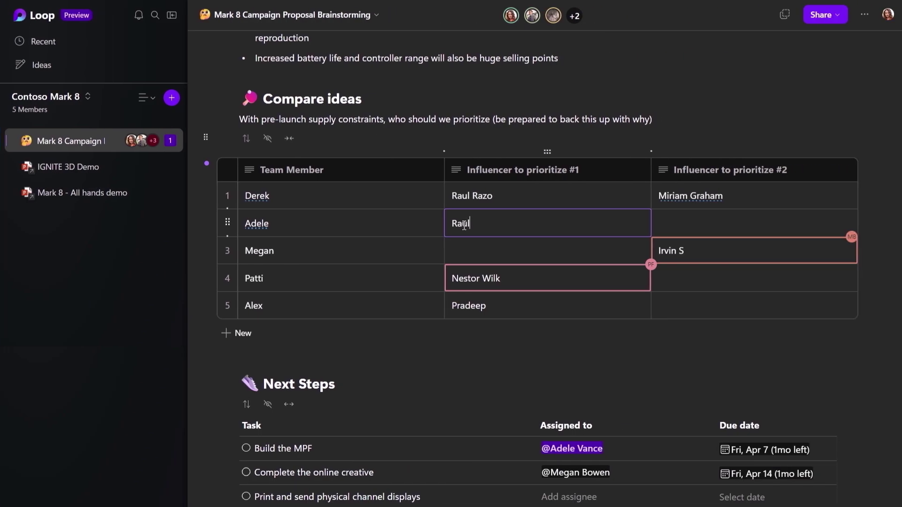
pyautogui.write('Razo')
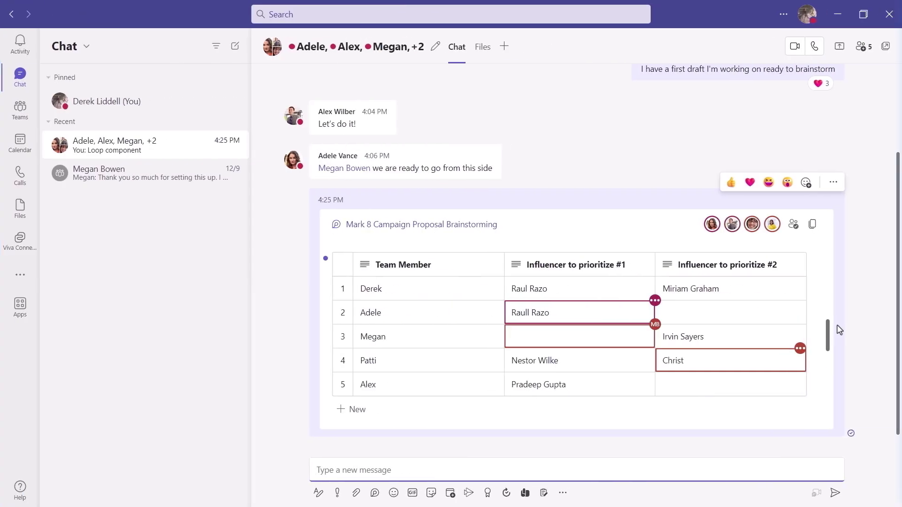
pyautogui.write('ie Cli')
pyautogui.write('ris')
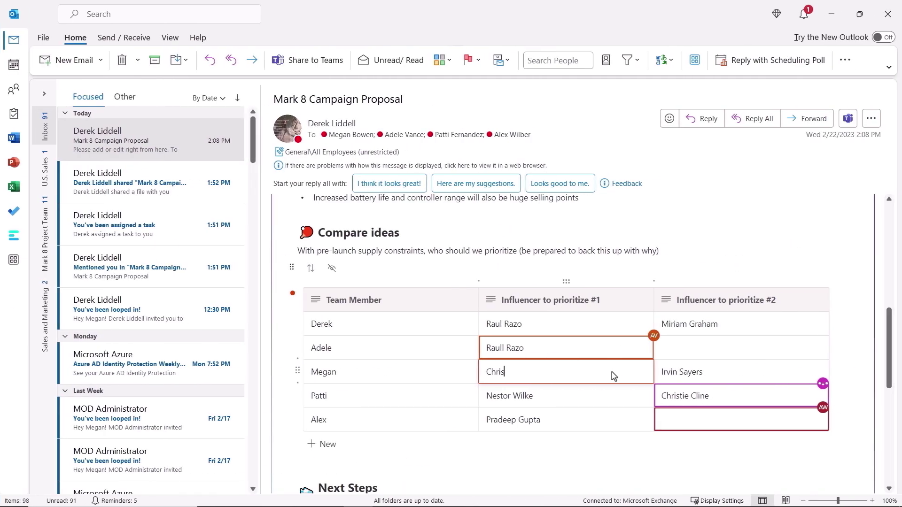
pyautogui.write('tie Cline')
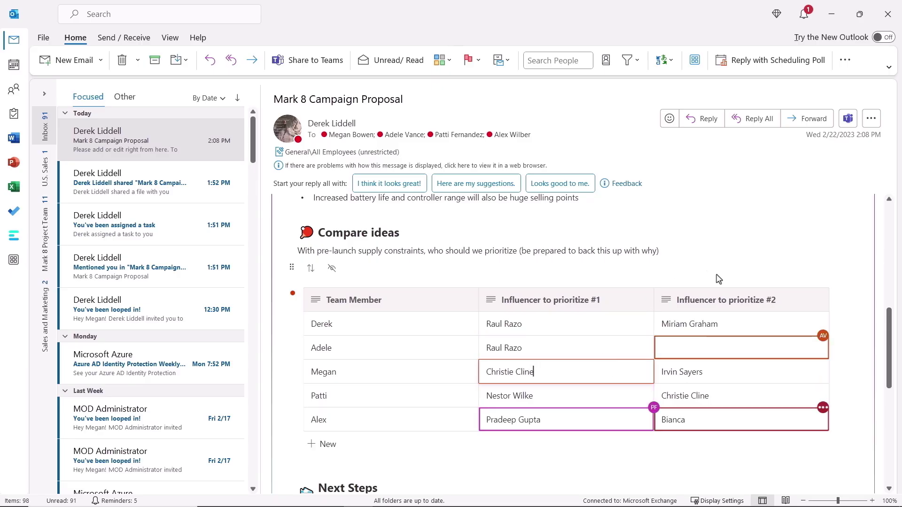
# Move to another empty influencer cell in the email's Compare ideas table.
pyautogui.click(405, 374)
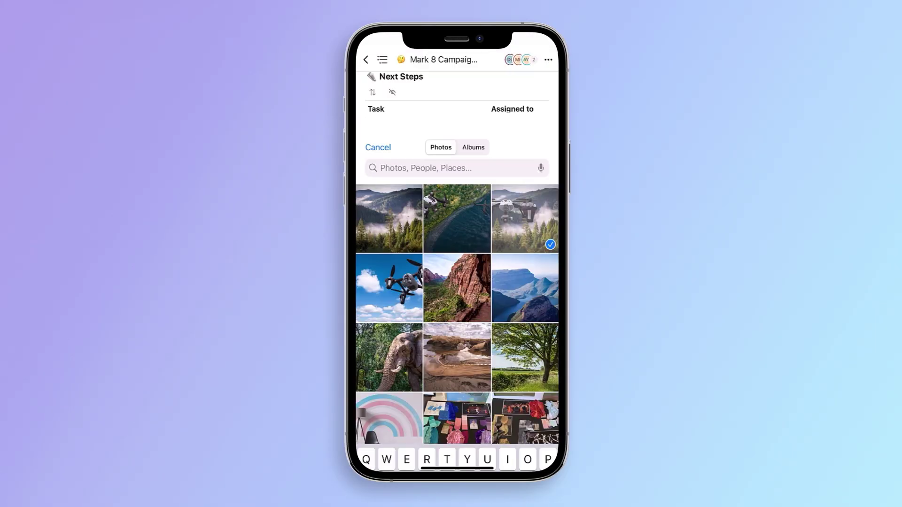
pyautogui.write('re')
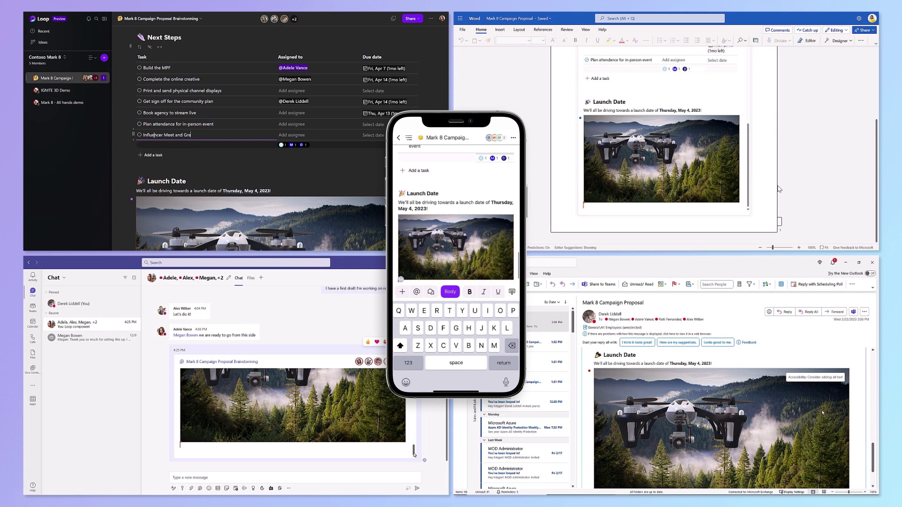
pyautogui.write('et')
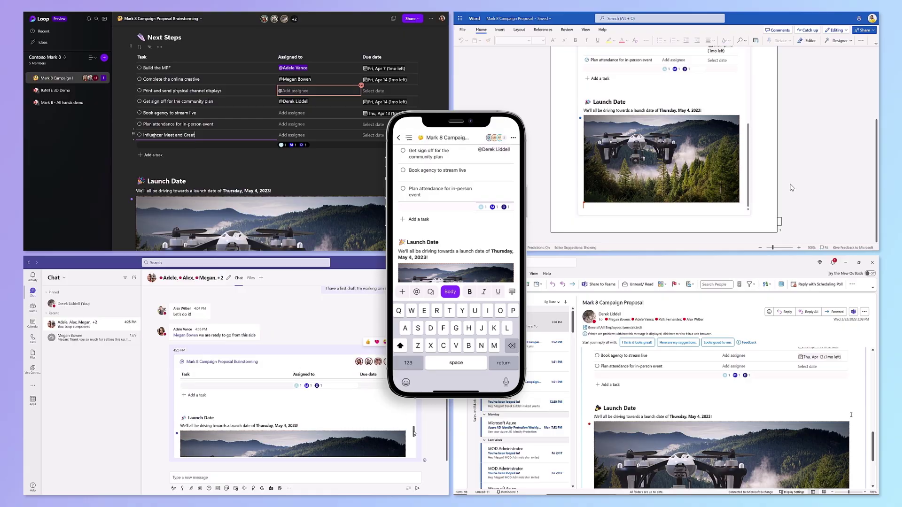
pyautogui.click(298, 135)
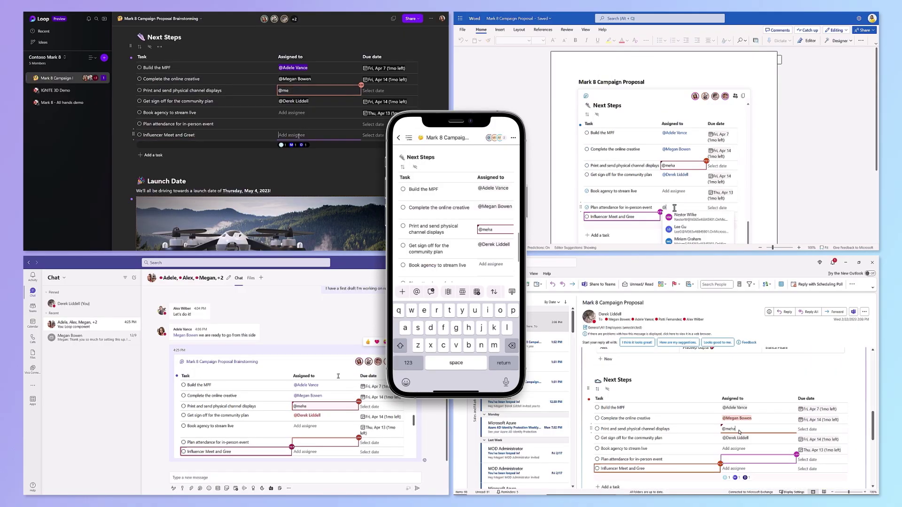
pyautogui.write('p')
pyautogui.write('Ad')
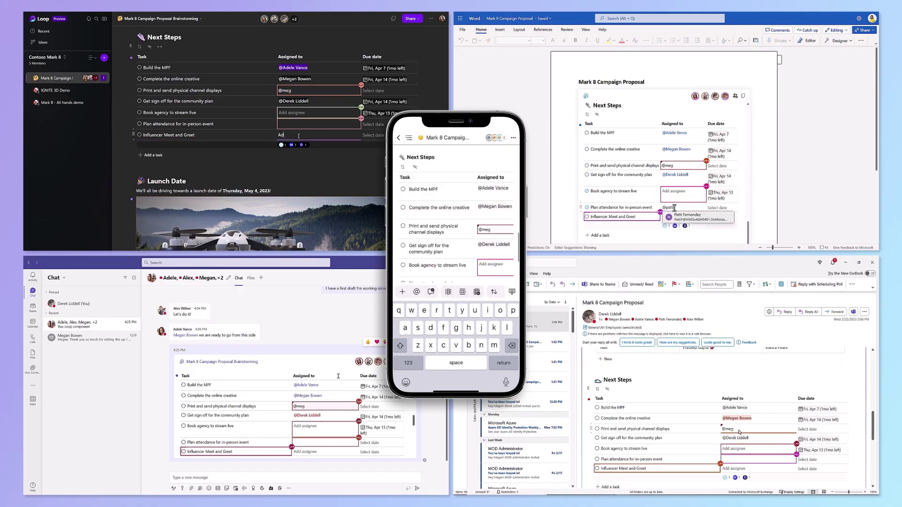
pyautogui.write('e')
pyautogui.click(680, 215)
pyautogui.write('l')
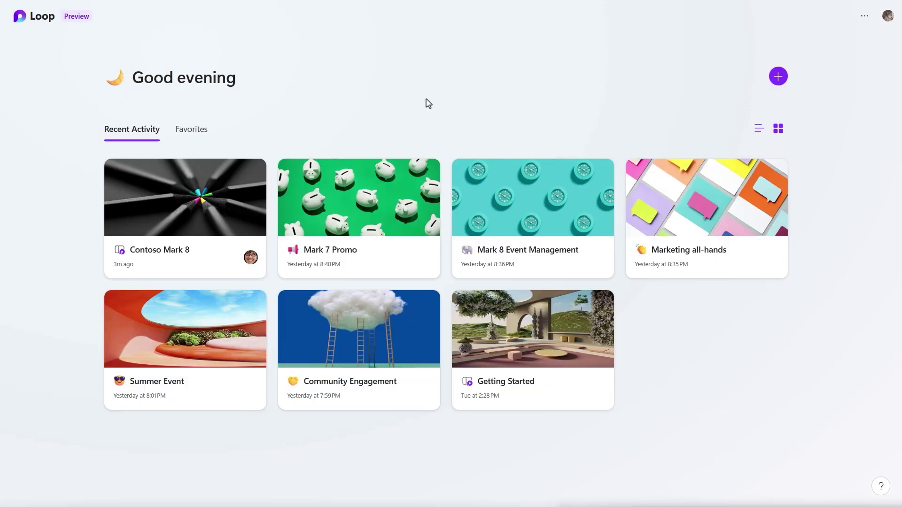
# From Favorites, open the Contoso Mark 8 workspace and bring up the sidebar + menu.
pyautogui.click(170, 137)
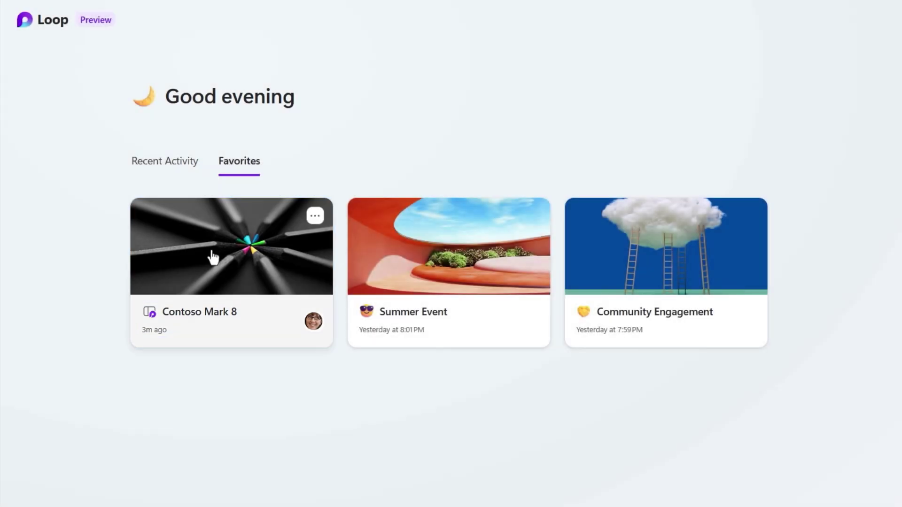
pyautogui.click(211, 255)
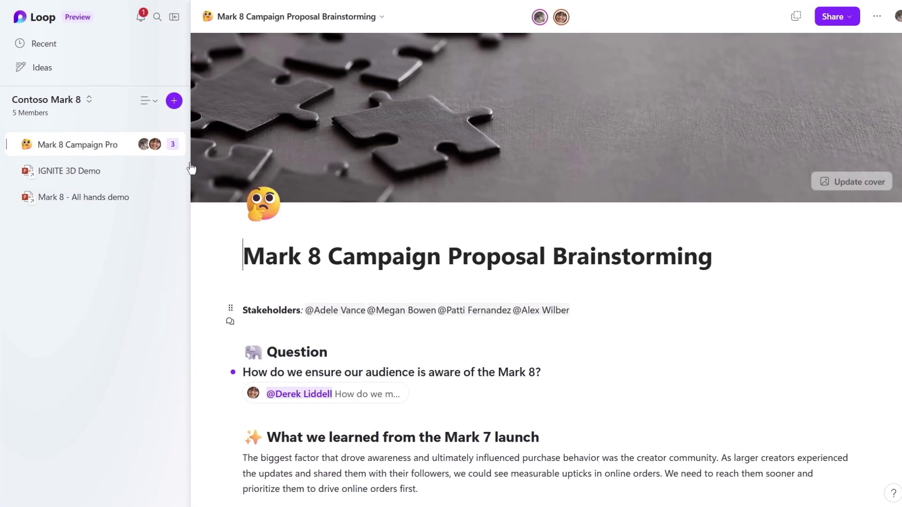
pyautogui.click(171, 99)
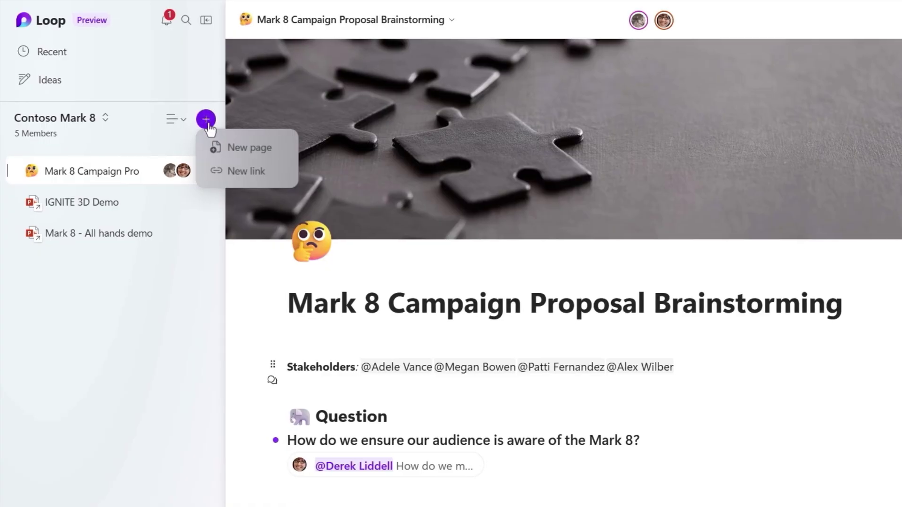
# Create a 'Describing the performance' page with a megaphone icon and begin inserting a block in its body.
pyautogui.click(250, 148)
pyautogui.write('Describing the performance')
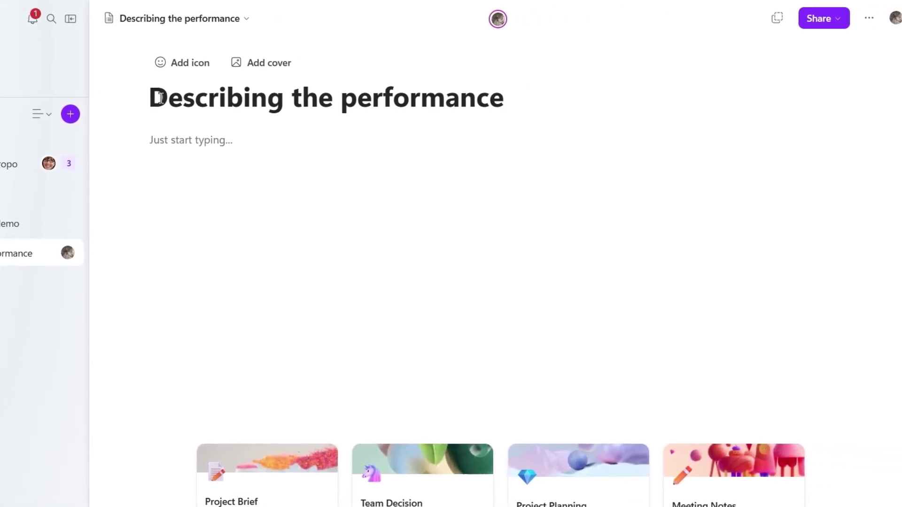
pyautogui.click(165, 66)
pyautogui.click(162, 184)
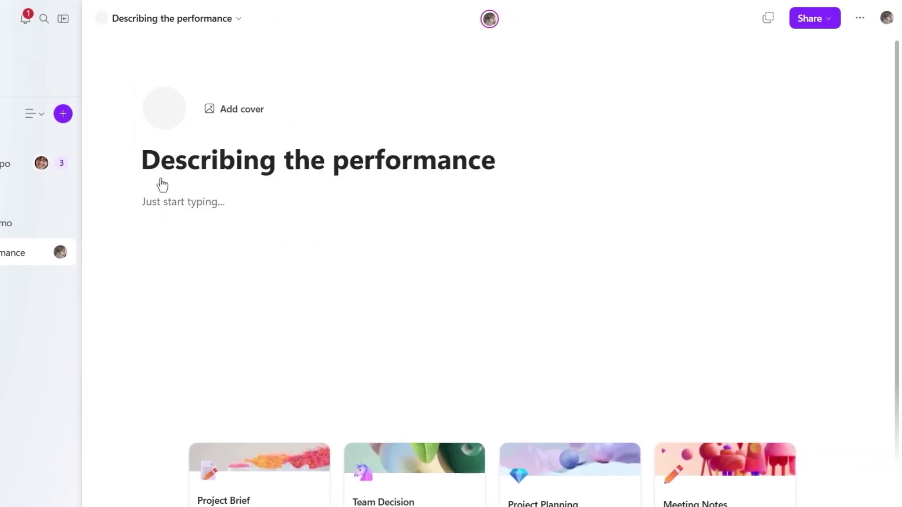
pyautogui.click(142, 202)
pyautogui.click(153, 230)
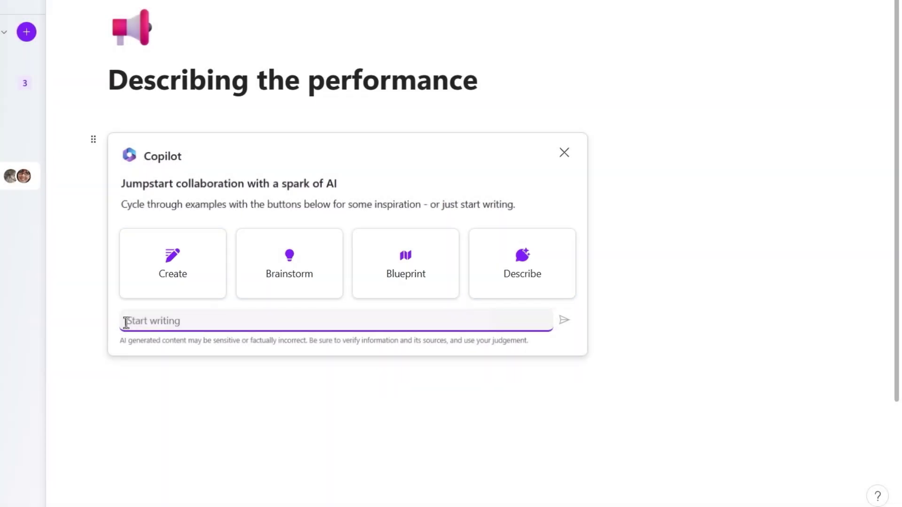
# Ask Copilot to 'describe the best way to highlight ease of use when operating a quadcopter'.
pyautogui.write('describe the best way to highlight')
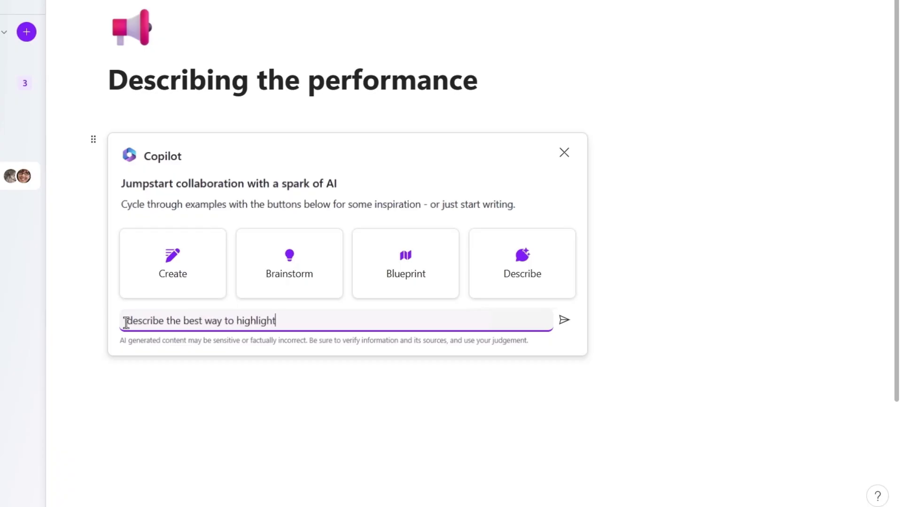
pyautogui.write(' ease of use when operating a quadcop')
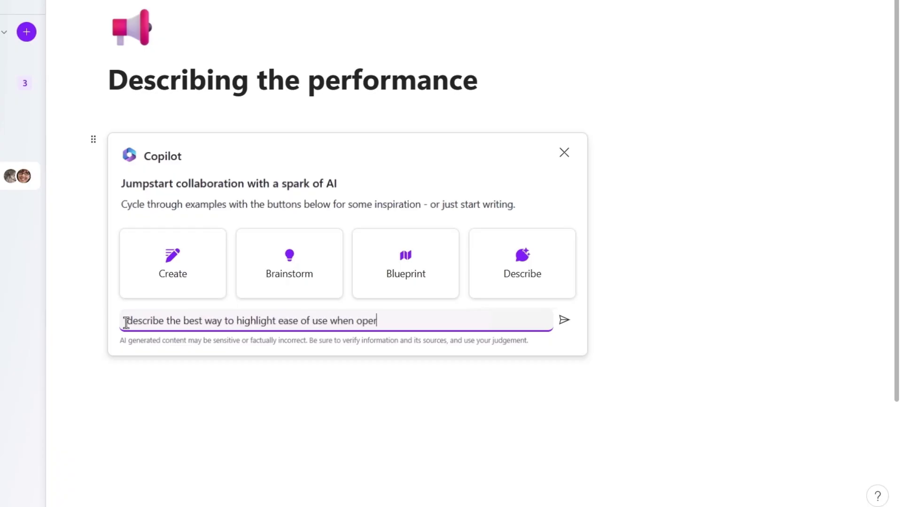
pyautogui.write('ter')
pyautogui.press('Return')
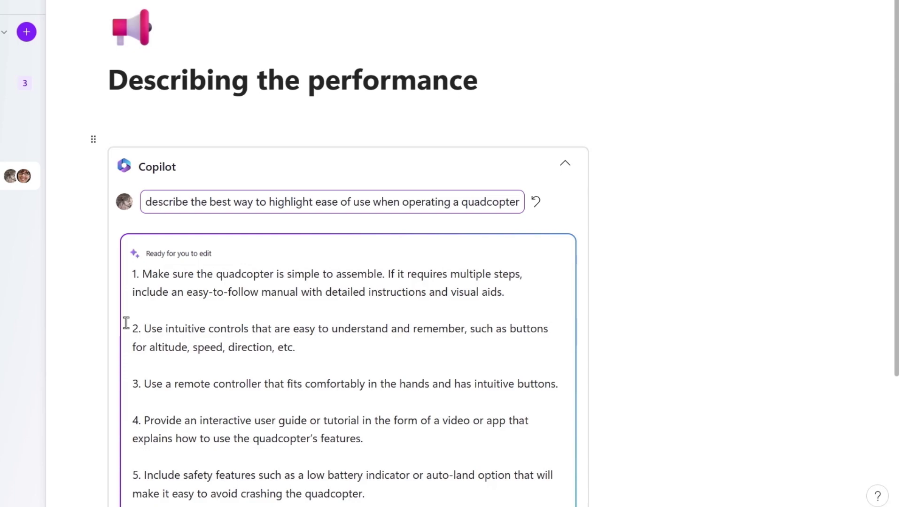
pyautogui.scroll(-2, 115, 394)
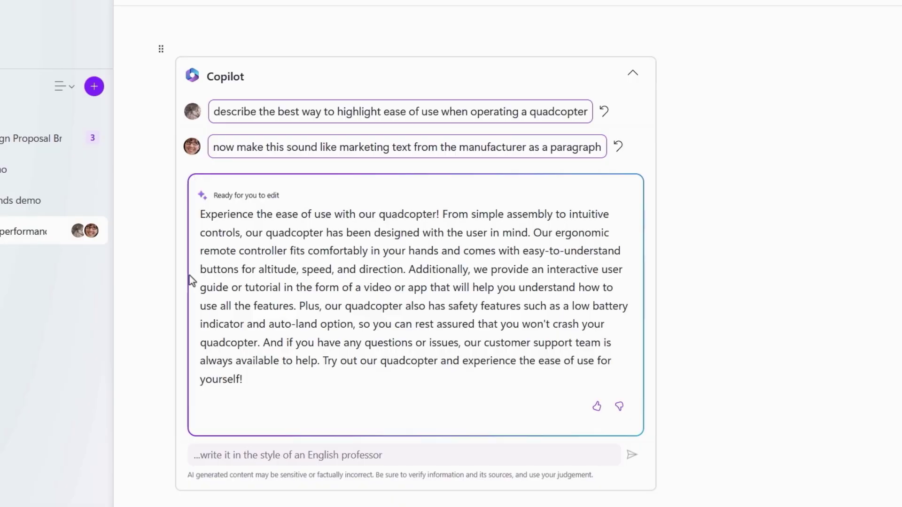
# Have Copilot 'make it back into a bulleted list' and collapse the block to the list.
pyautogui.click(198, 454)
pyautogui.write('make it back into a bullete')
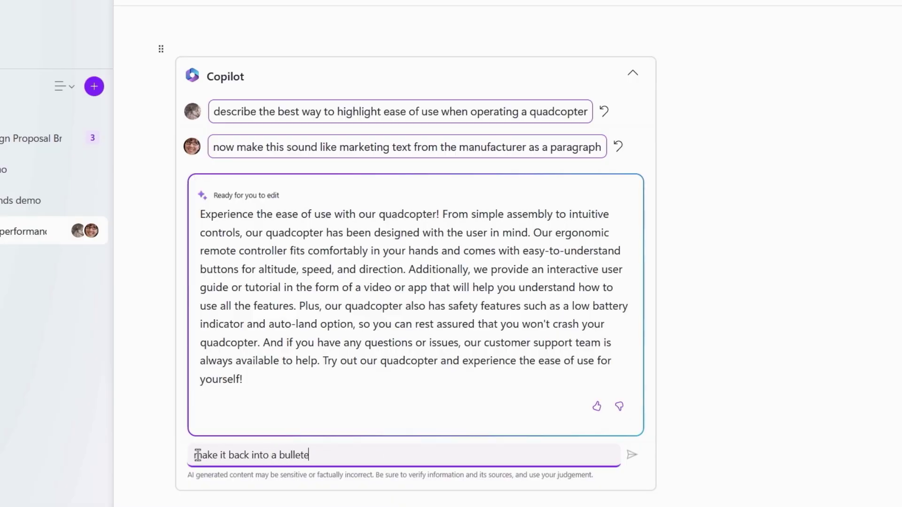
pyautogui.write('d list')
pyautogui.press('Return')
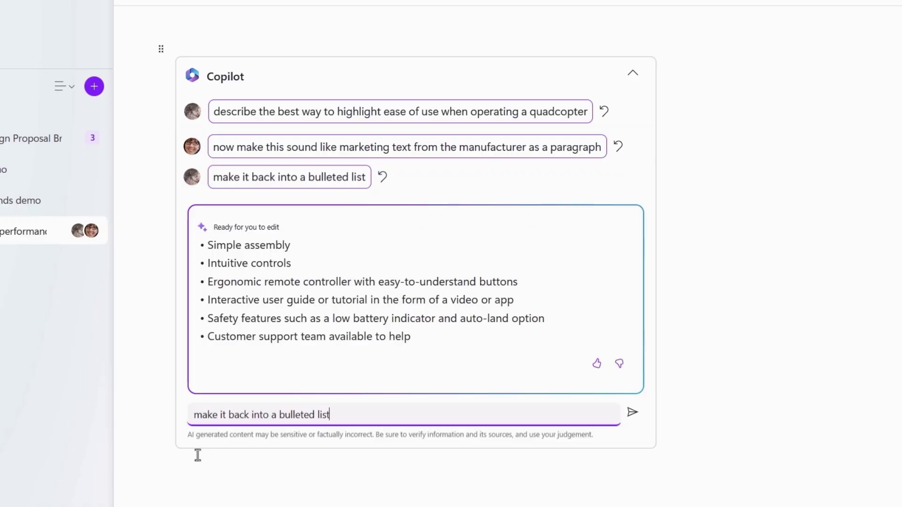
pyautogui.click(632, 73)
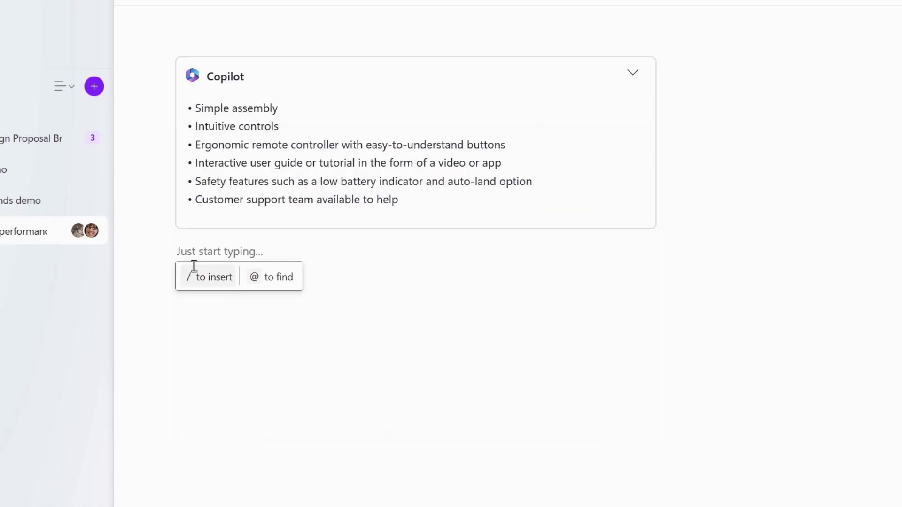
pyautogui.write('@')
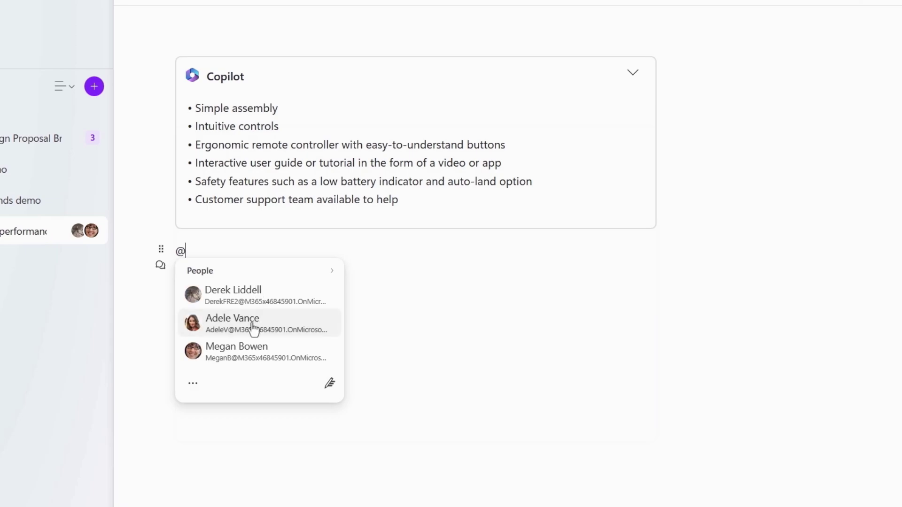
pyautogui.click(256, 323)
pyautogui.write('can you make this match the Mark 8?')
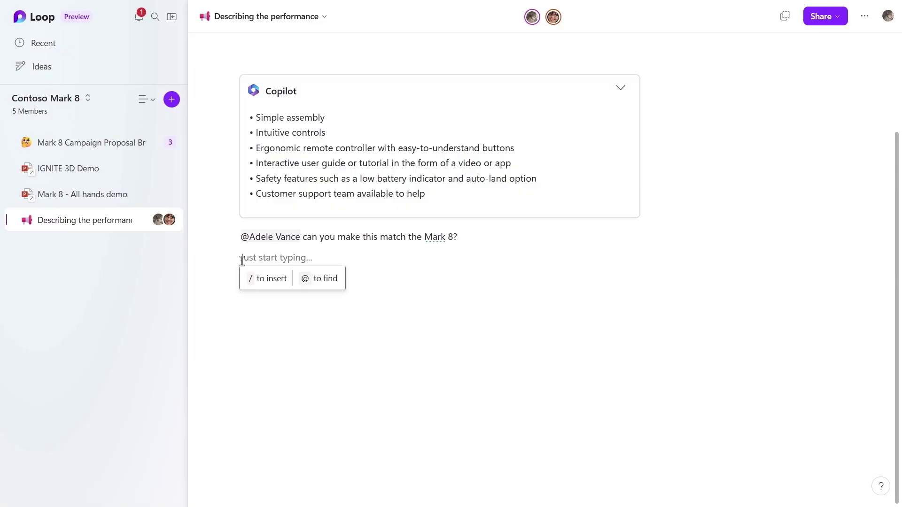
# Paste the audio text, make 'AI-optimized audio' an H1, and bullet the three feature paragraphs.
pyautogui.write("AI-optimized audio 6-axis microphone array with beam forming optimizes audio based on your selected frame Individual audio tracks mean that you can quickly move between angles without compromise AI-powered noise cancellation removes wind and motor noise, so you don't have to use a separate mic")
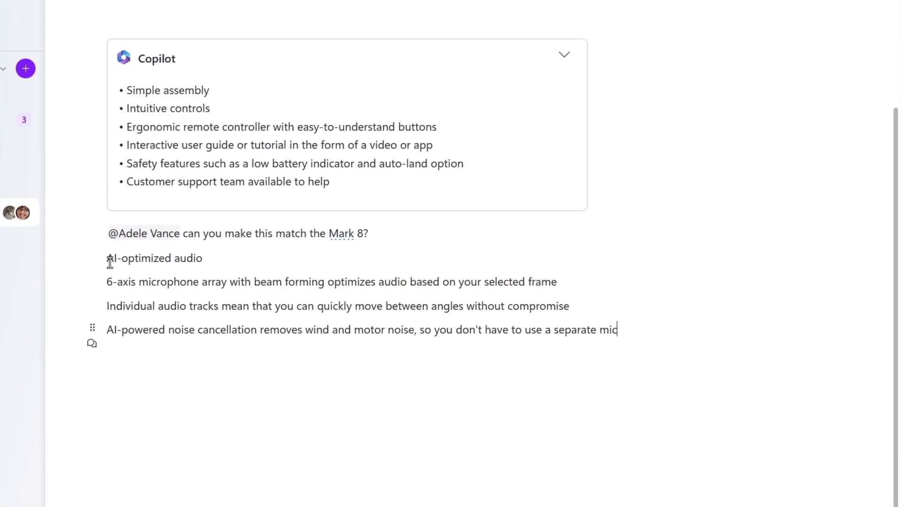
pyautogui.moveTo(108, 260); pyautogui.dragTo(207, 261)
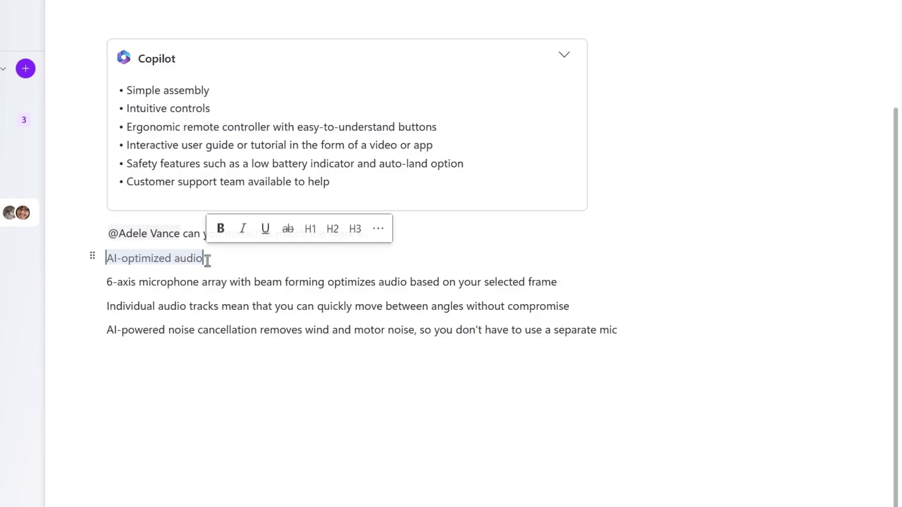
pyautogui.click(310, 230)
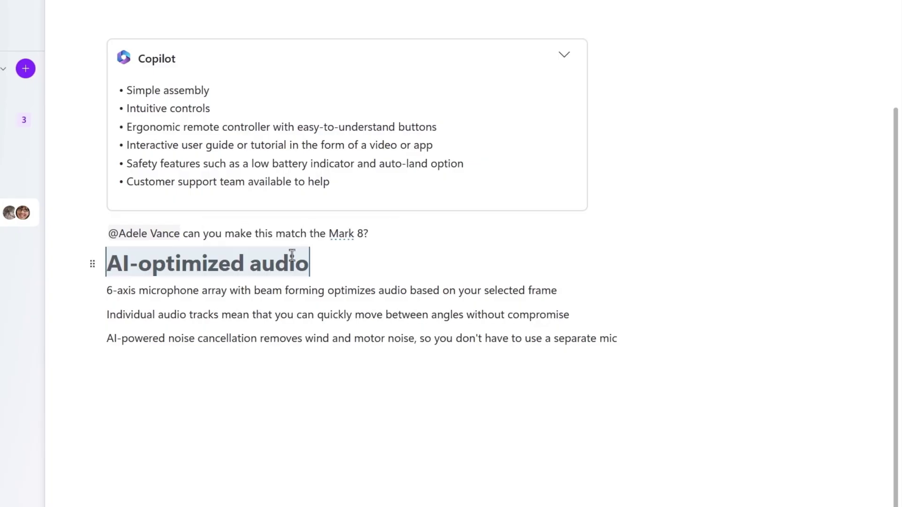
pyautogui.moveTo(105, 289); pyautogui.dragTo(618, 339)
pyautogui.rightClick(516, 332)
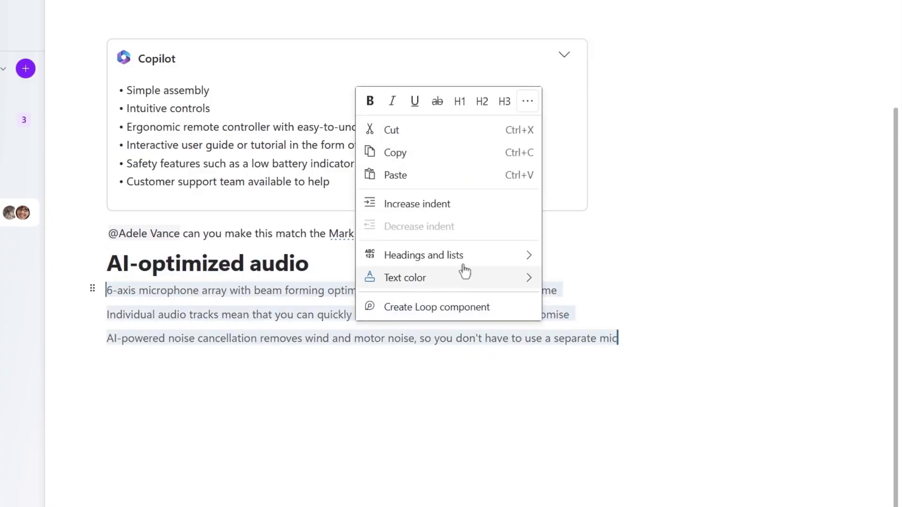
pyautogui.moveTo(454, 256)
pyautogui.click(577, 361)
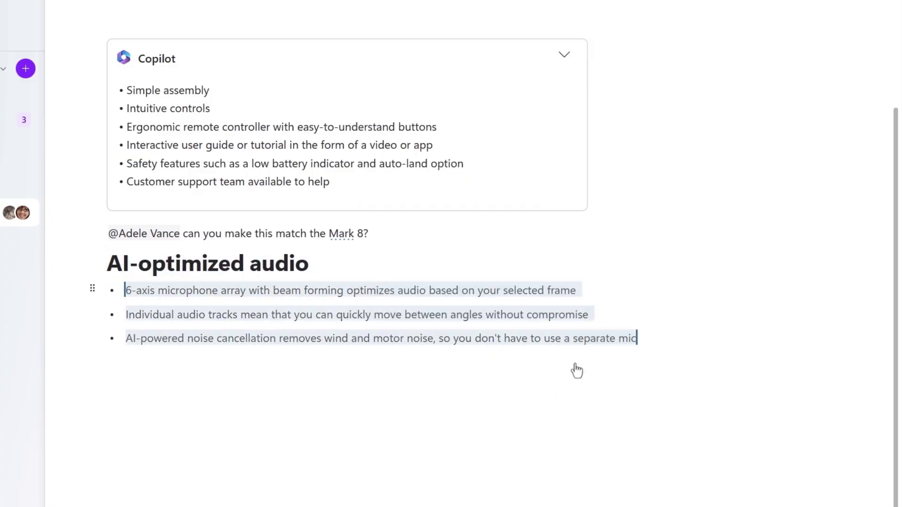
pyautogui.click(490, 371)
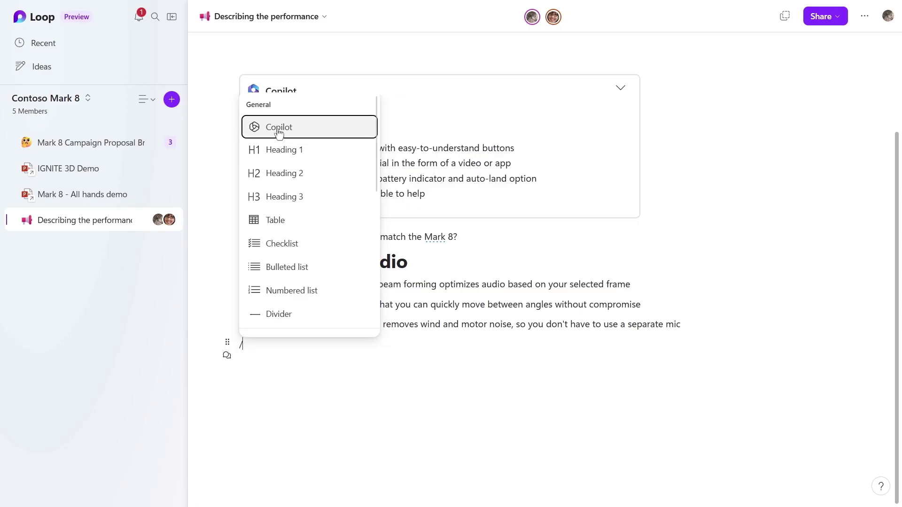
# Prompt a new Copilot block to 'simplify this text description so that anyone can understand it' with the pasted audio section.
pyautogui.click(280, 132)
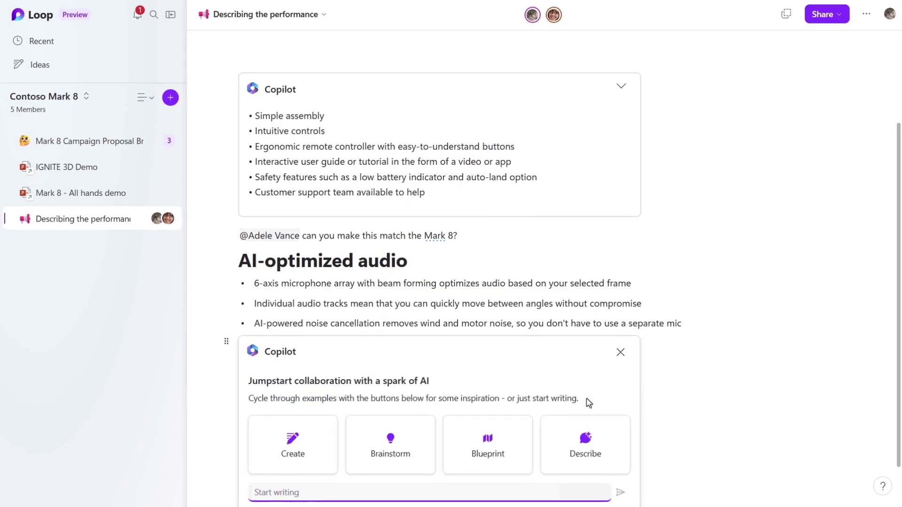
pyautogui.click(256, 493)
pyautogui.write('simplify ')
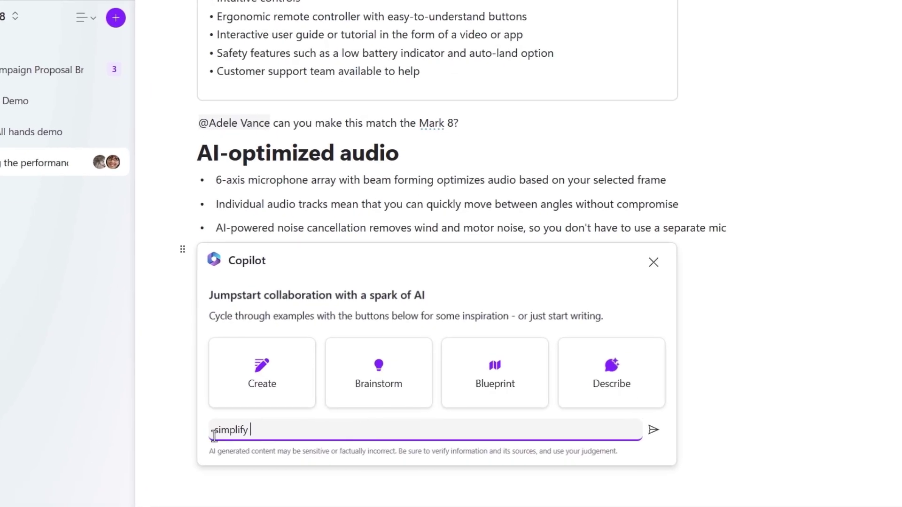
pyautogui.write('this text description so that anyone can understand it')
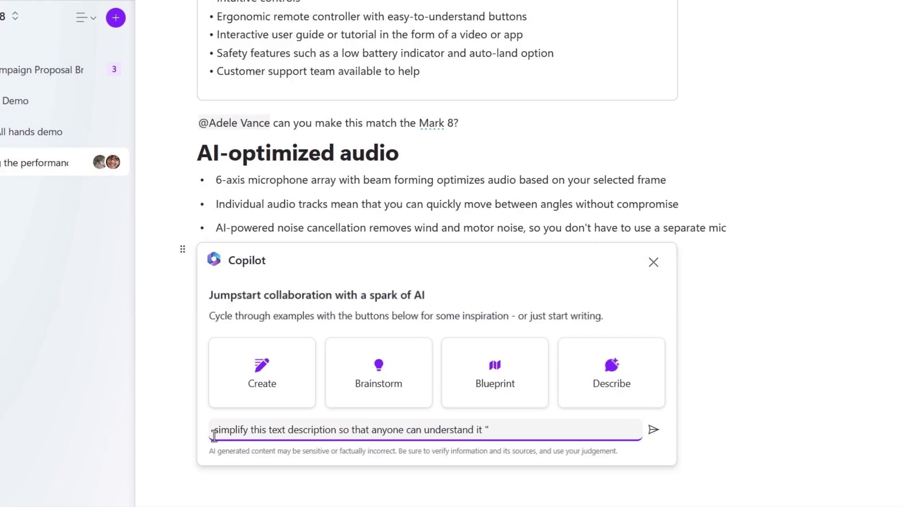
pyautogui.write(' "')
pyautogui.write("AI-optimized audio 6-axis microphone array with beam forming optimizes audio based on your selected frame Individual audio tracks mean that you can quickly move between angles without compromise AI-powered noise cancellation removes wind and motor noise, so you don't have to use a separate mic")
pyautogui.press('Return')
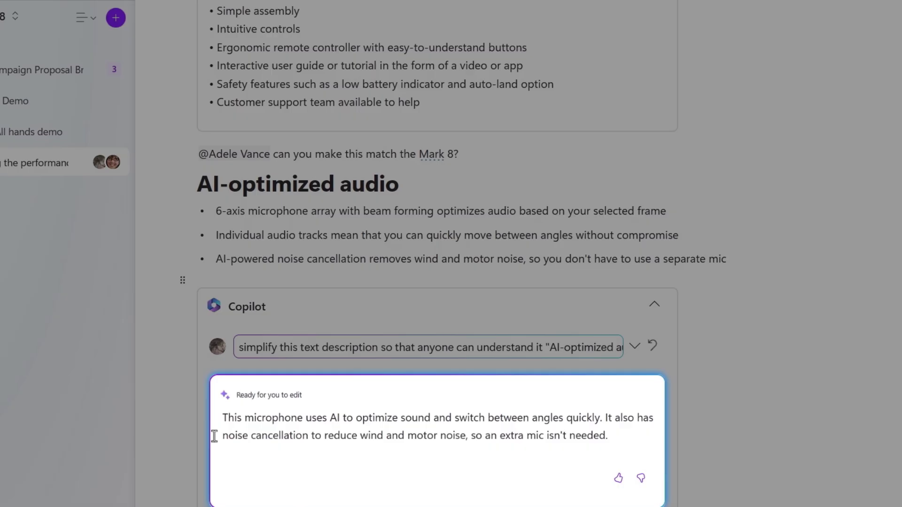
pyautogui.scroll(-2, 220, 179)
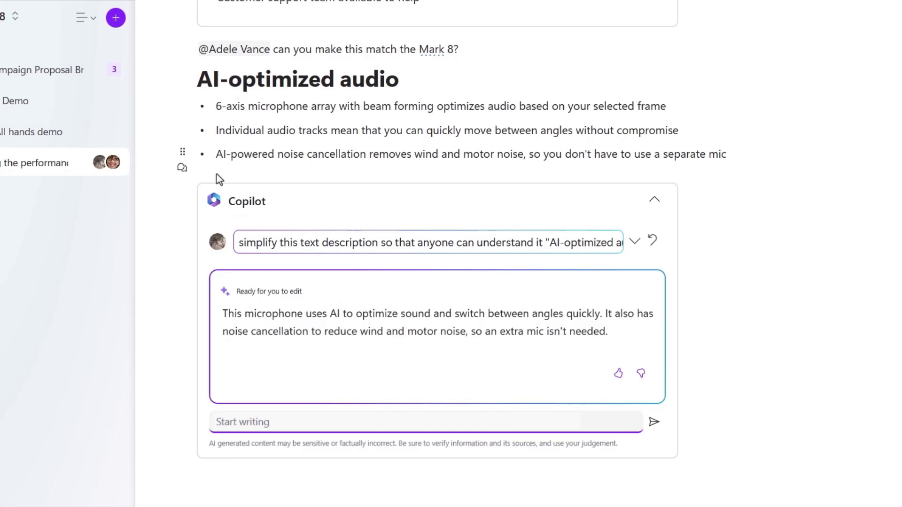
pyautogui.moveTo(194, 177)
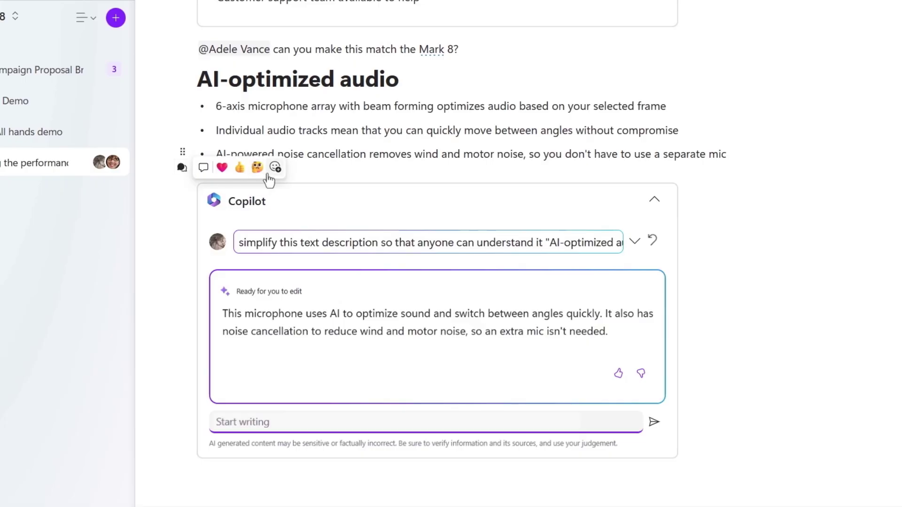
pyautogui.click(203, 170)
pyautogui.write('@megan')
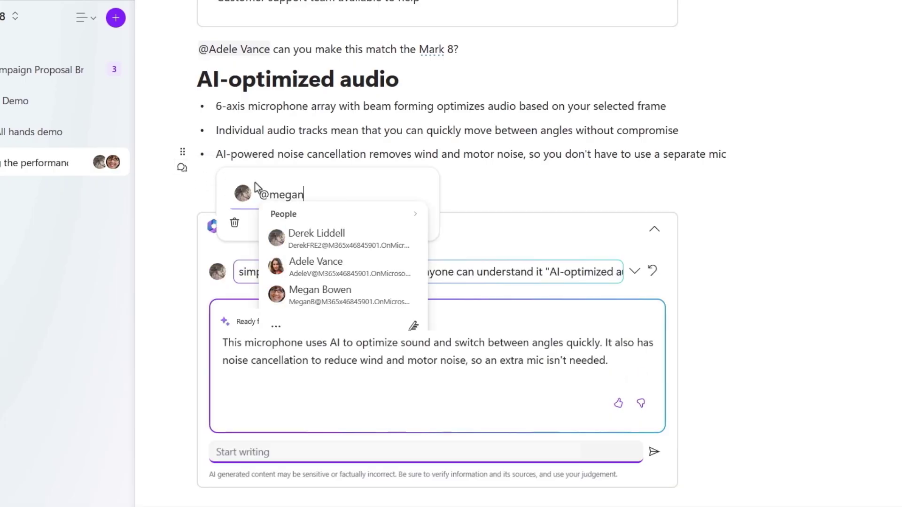
pyautogui.press('Return')
pyautogui.write('what do you think?')
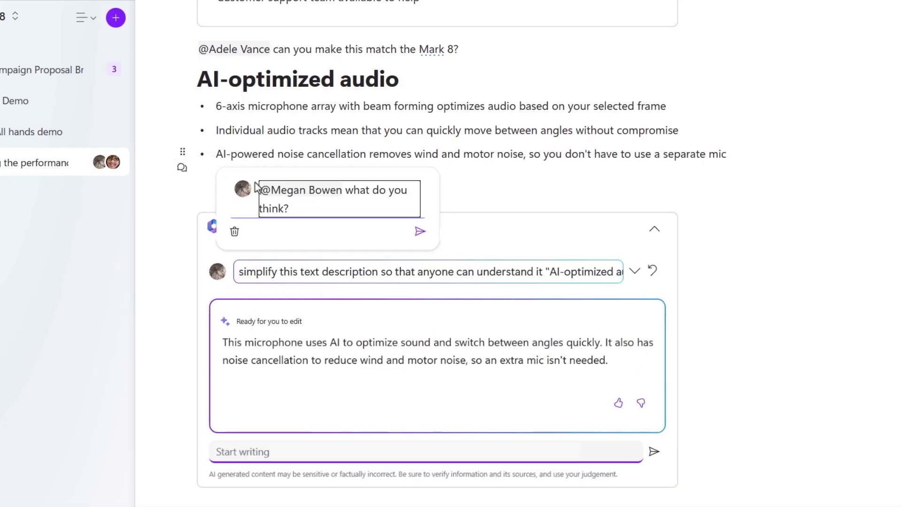
pyautogui.press('Return')
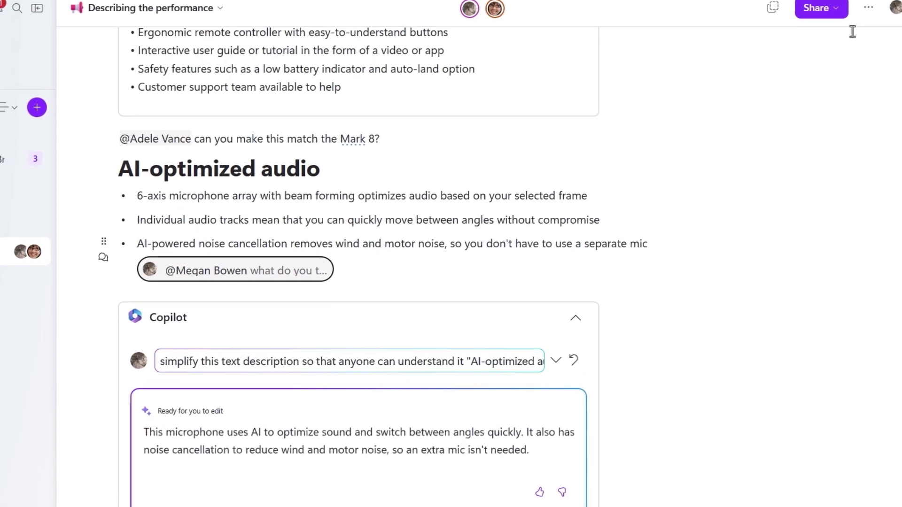
pyautogui.click(854, 29)
pyautogui.click(825, 47)
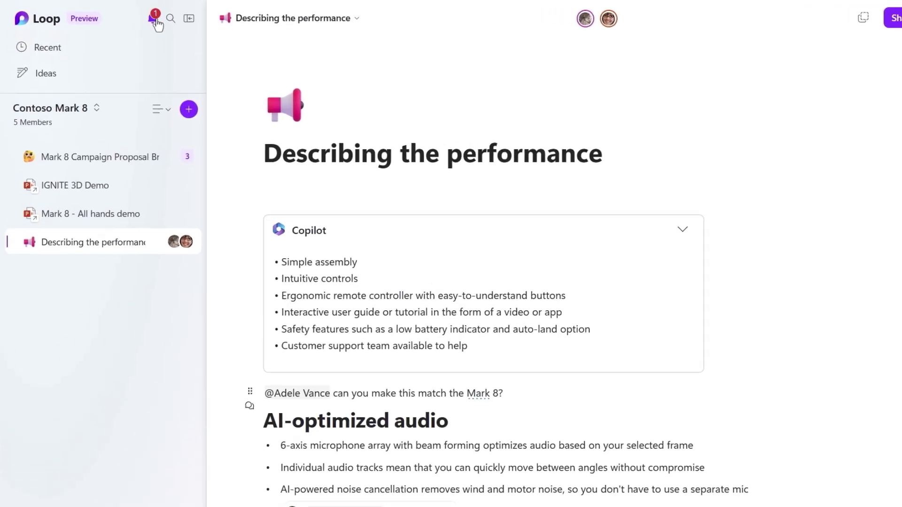
# Check and dismiss notifications, then go through Recent to the Ideas pages.
pyautogui.click(163, 35)
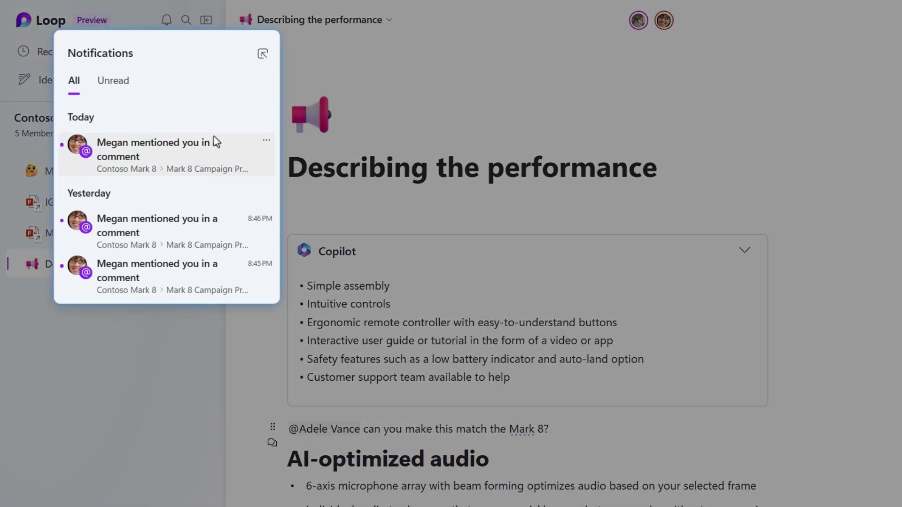
pyautogui.click(343, 61)
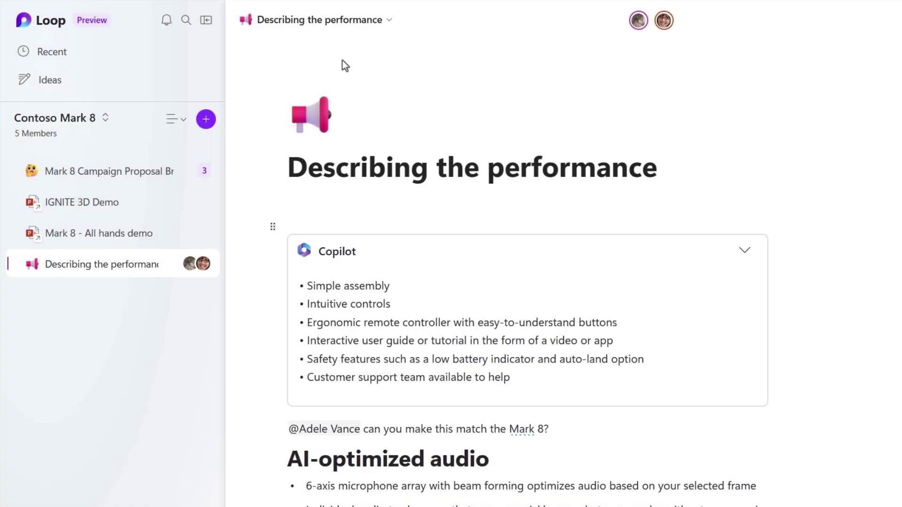
pyautogui.click(141, 53)
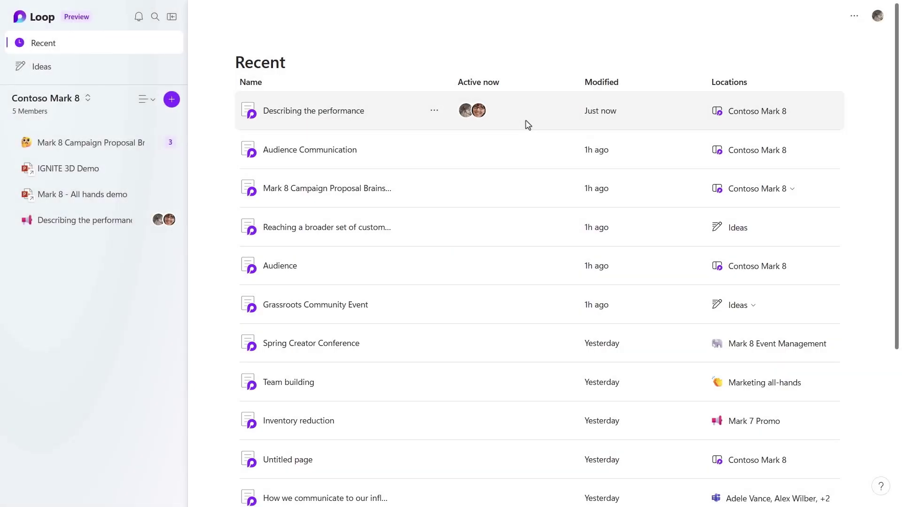
pyautogui.click(111, 63)
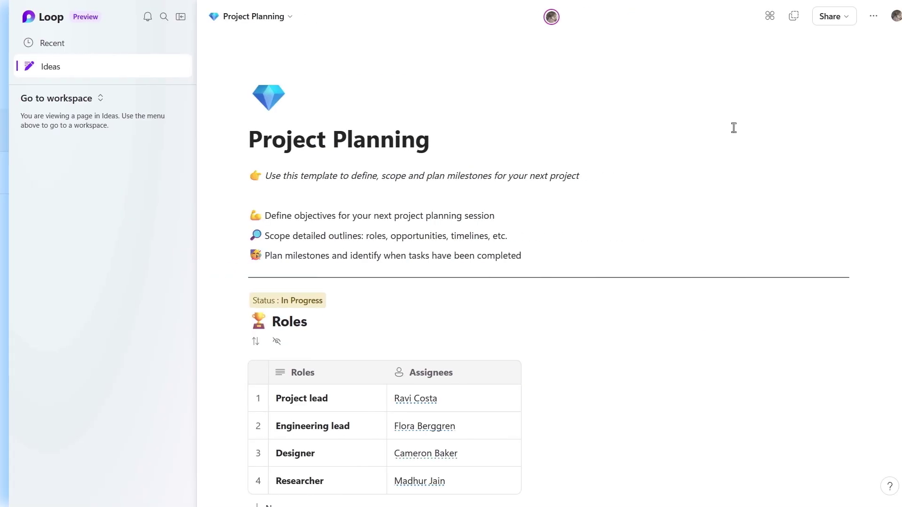
# From the page's shared locations, add Project Planning to the Contoso Mark 8 workspace.
pyautogui.click(770, 16)
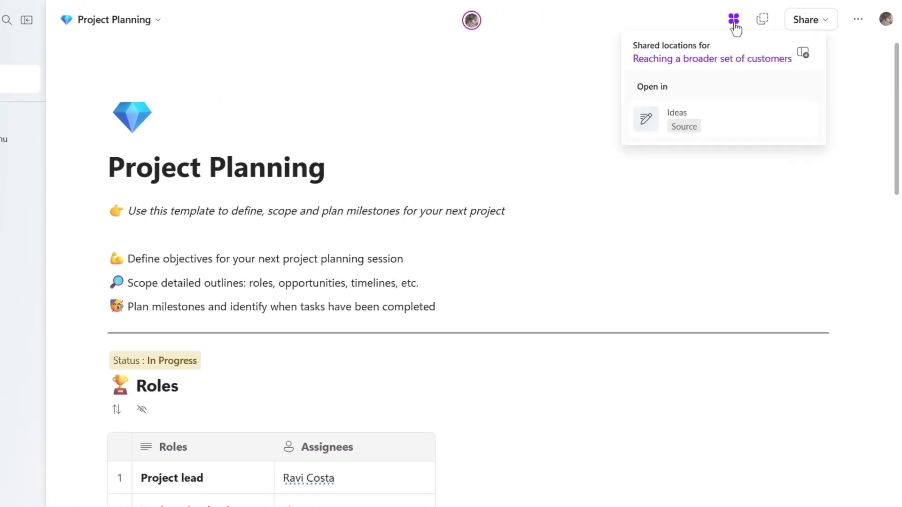
pyautogui.click(802, 54)
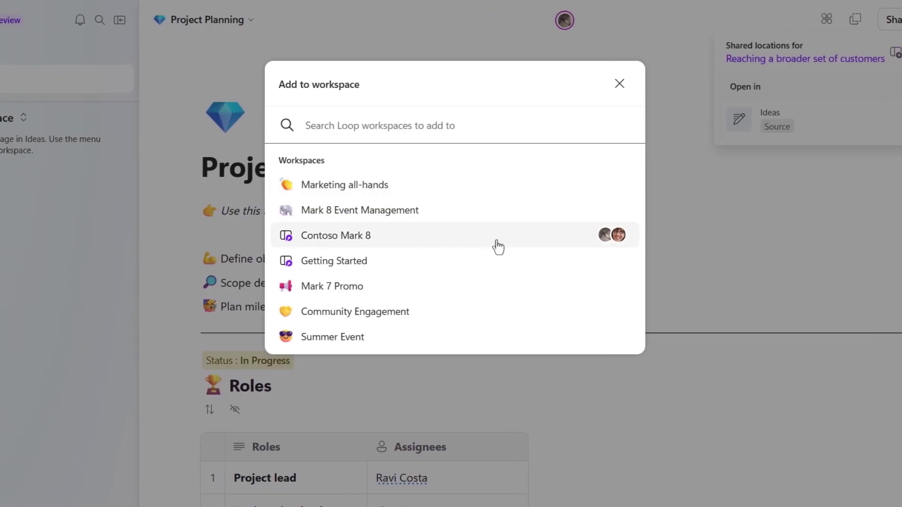
pyautogui.click(498, 247)
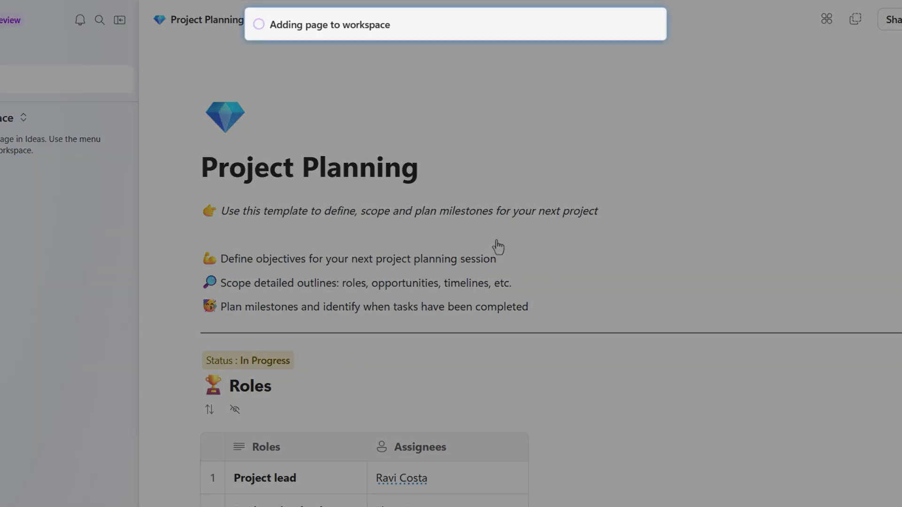